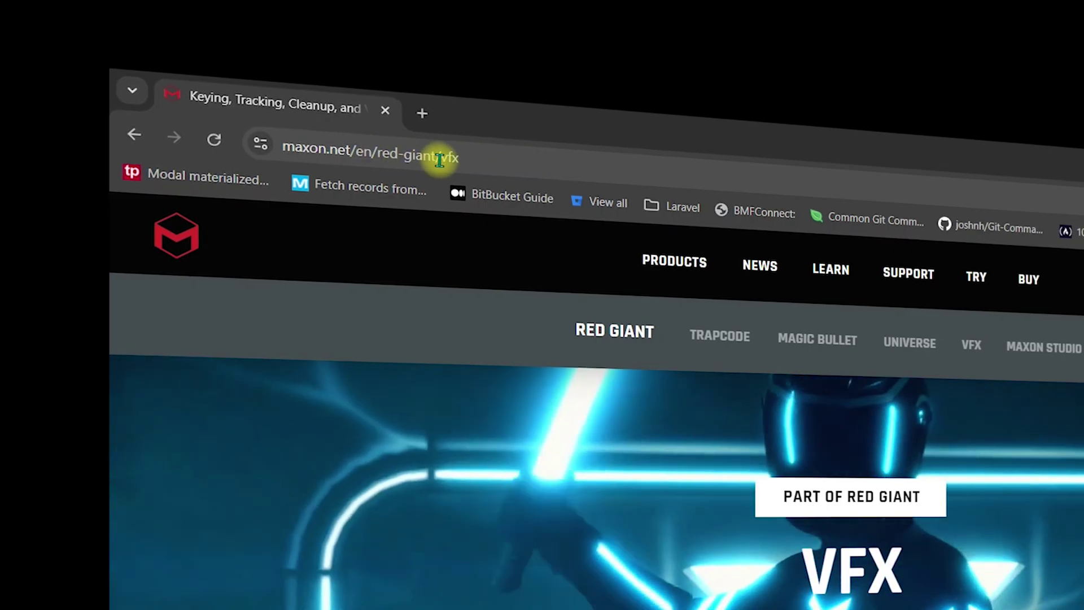
Go to Maxon's Trial Downloads page and scroll to the bottom of it
{"action": "left_click", "coordinate": [536, 169]}
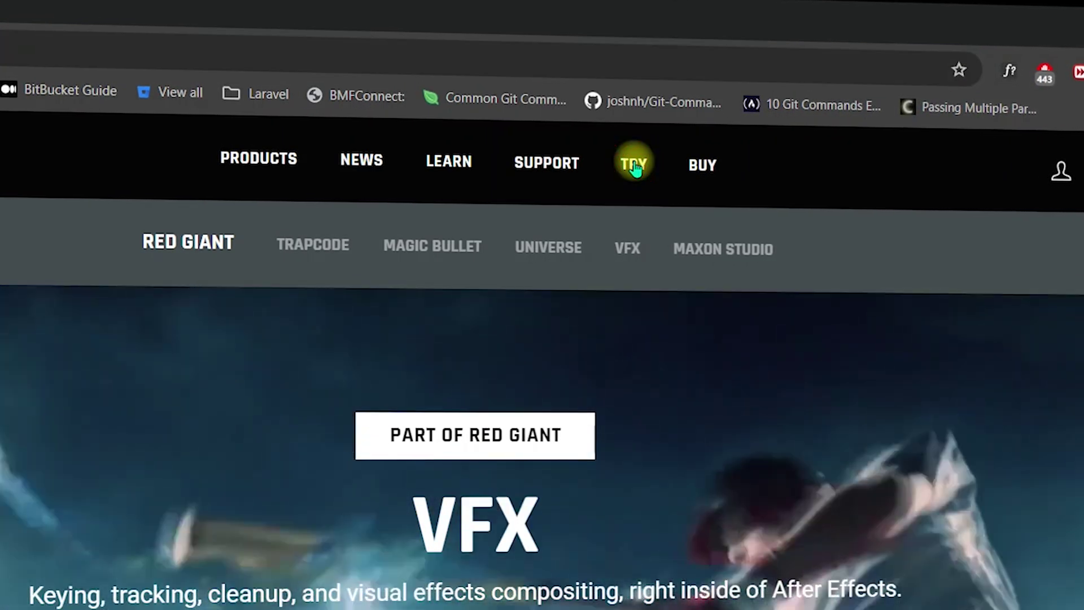
{"action": "left_click", "coordinate": [632, 166]}
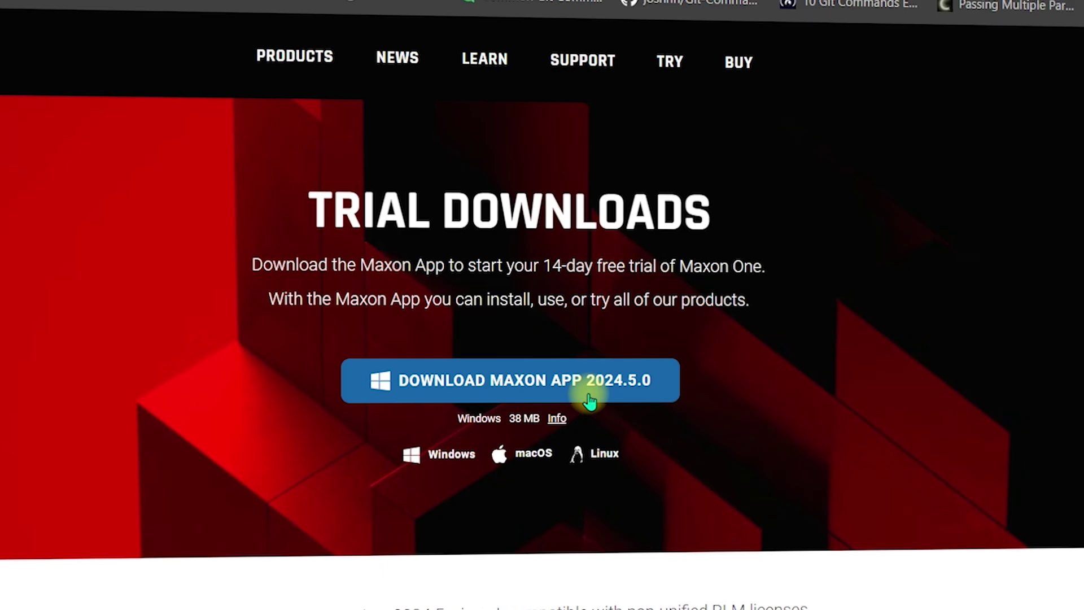
{"action": "scroll", "coordinate": [878, 573], "scroll_direction": "down", "scroll_amount": 15}
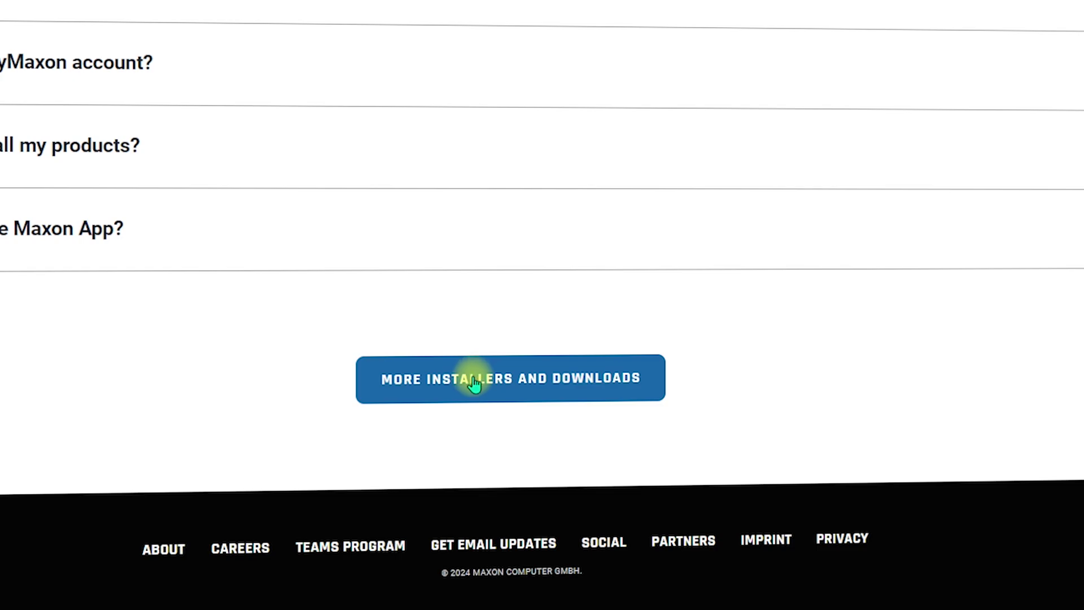
Open the full installers and downloads list and expand the Red Giant products
{"action": "left_click", "coordinate": [567, 391]}
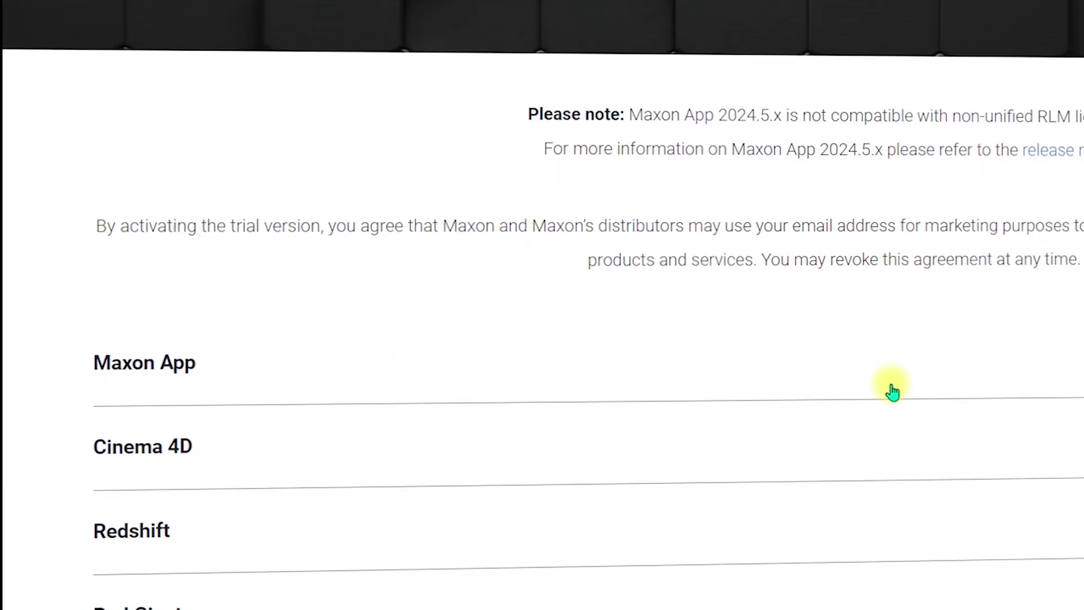
{"action": "scroll", "coordinate": [891, 387], "scroll_direction": "down", "scroll_amount": 3}
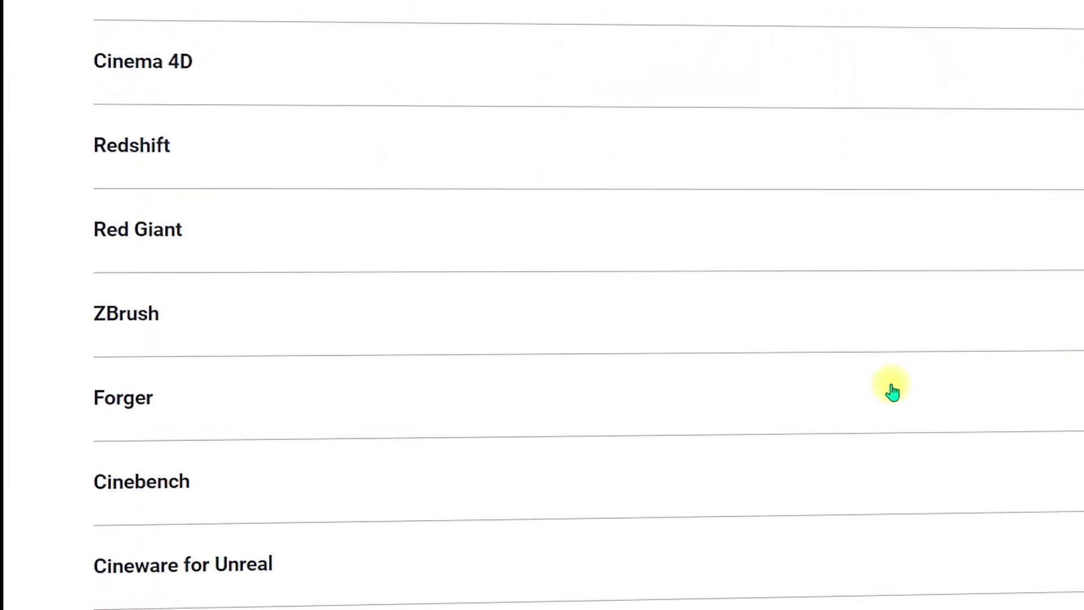
{"action": "scroll", "coordinate": [891, 387], "scroll_direction": "up", "scroll_amount": 1}
{"action": "scroll", "coordinate": [892, 387], "scroll_direction": "down", "scroll_amount": 3}
{"action": "scroll", "coordinate": [891, 387], "scroll_direction": "up", "scroll_amount": 2}
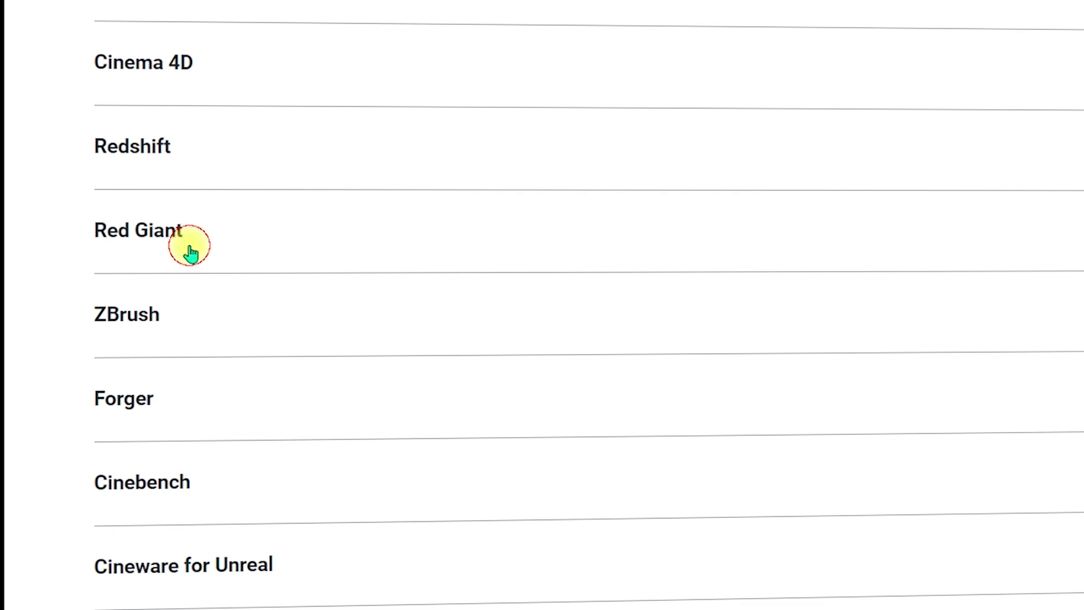
{"action": "left_click", "coordinate": [191, 253]}
{"action": "scroll", "coordinate": [191, 253], "scroll_direction": "down", "scroll_amount": 6}
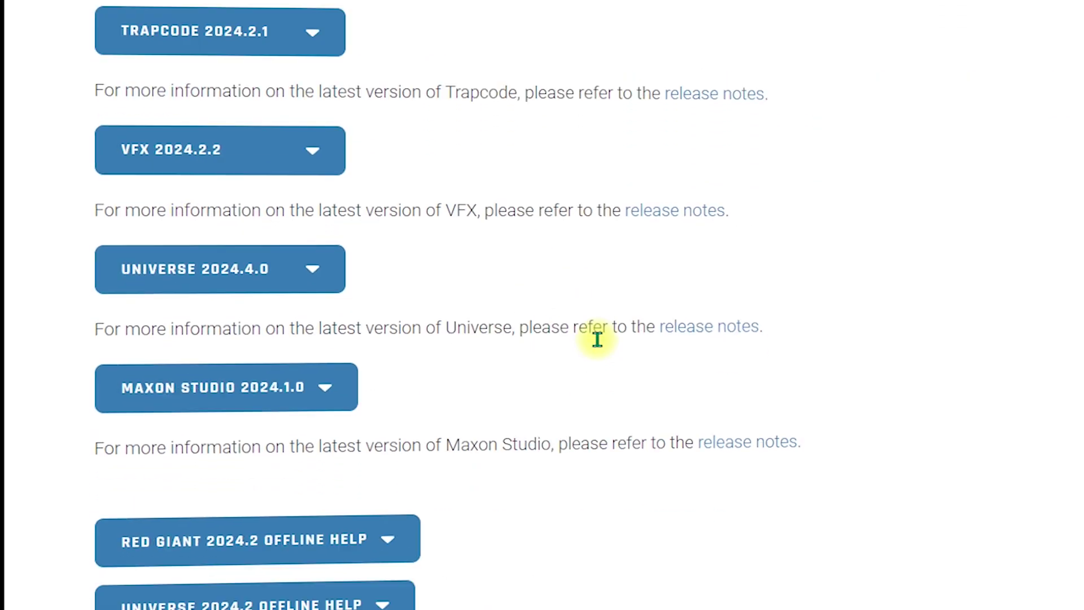
{"action": "scroll", "coordinate": [448, 317], "scroll_direction": "up", "scroll_amount": 1}
{"action": "scroll", "coordinate": [449, 317], "scroll_direction": "up", "scroll_amount": 2}
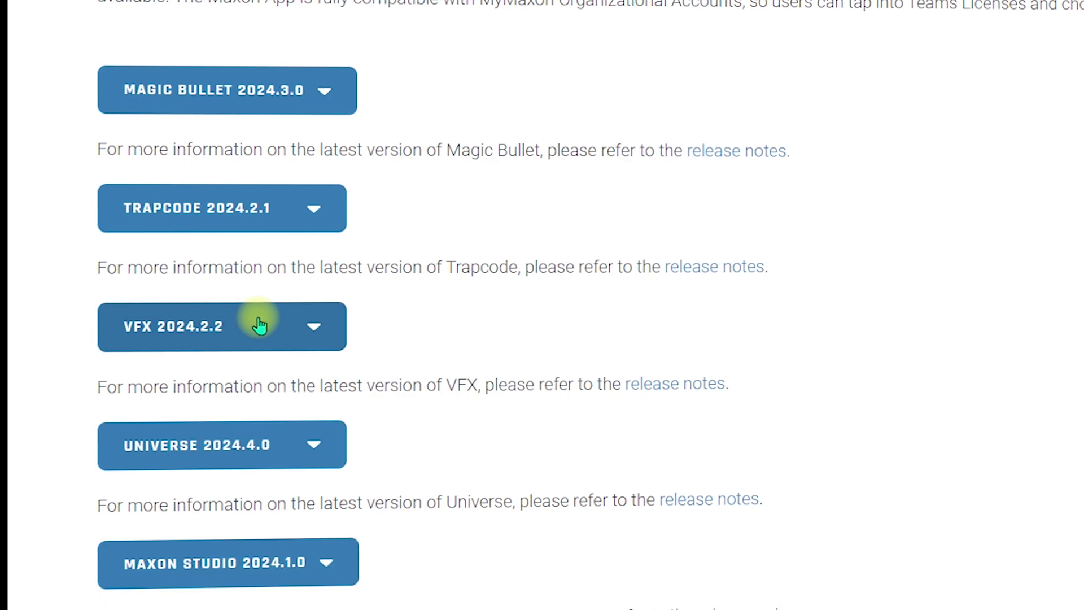
Request the VFX 2024.2.2 download and sign in to Maxon with a Google account
{"action": "left_click", "coordinate": [315, 332]}
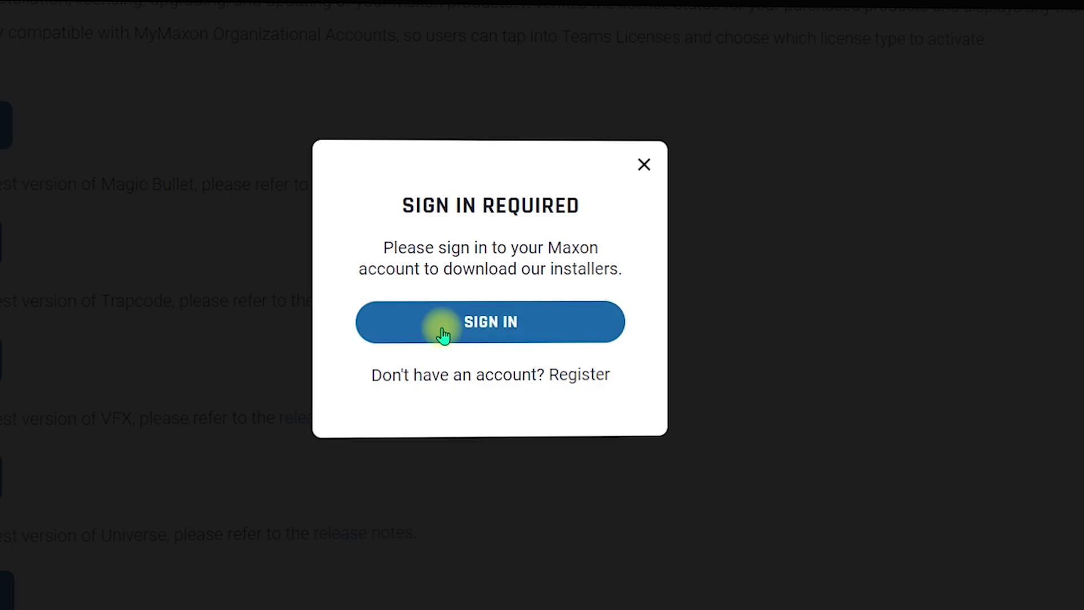
{"action": "left_click", "coordinate": [472, 334]}
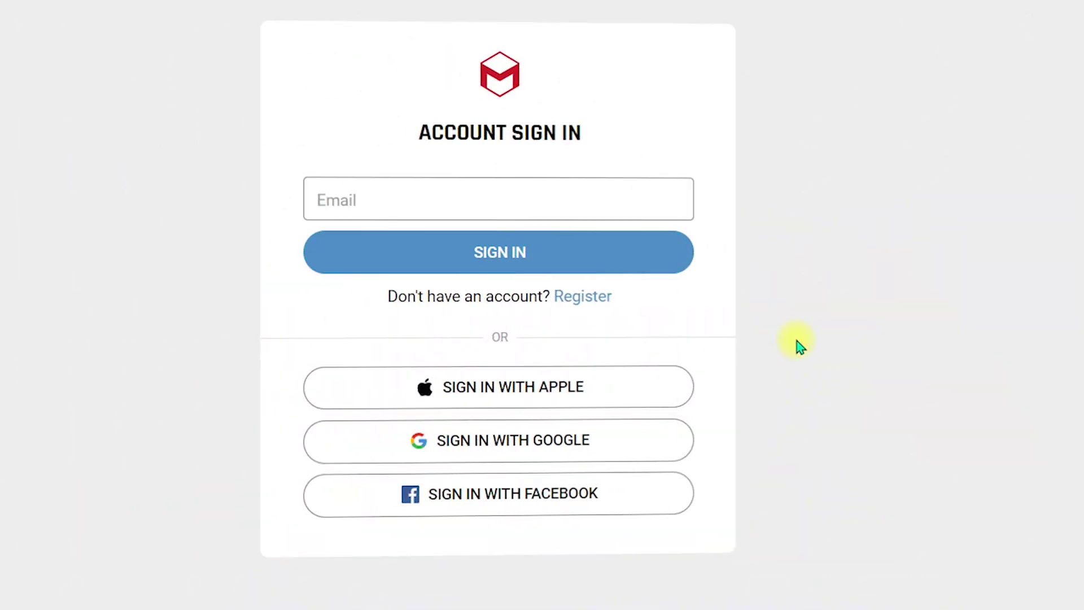
{"action": "left_click", "coordinate": [513, 441]}
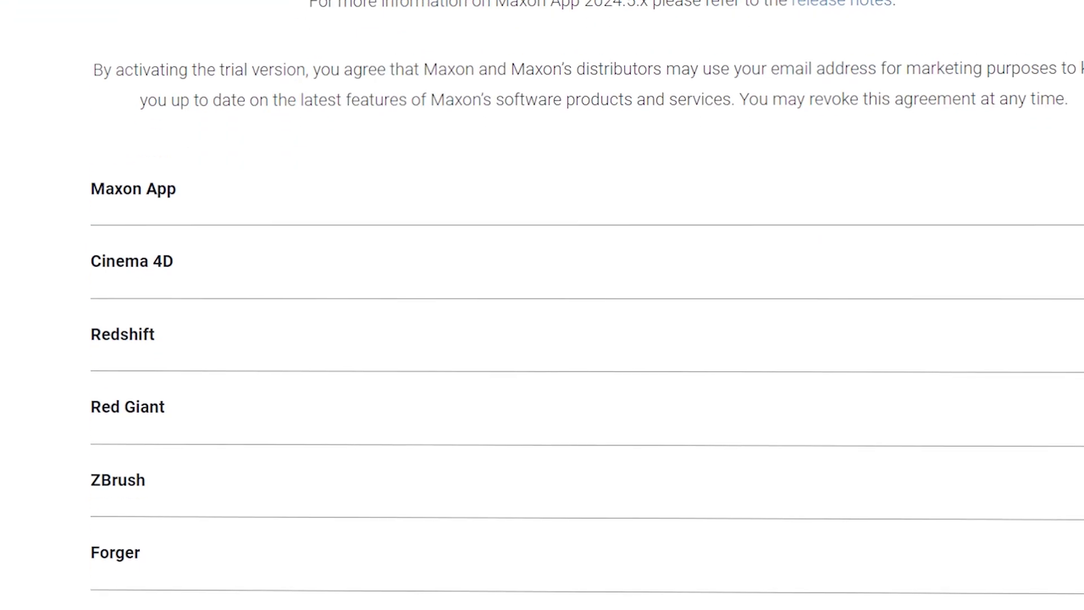
Download the Windows build of VFX 2024.2.2 and open VfxSuite-2024.2.2_Win.zip from download history
{"action": "scroll", "coordinate": [542, 305], "scroll_direction": "up", "scroll_amount": 10}
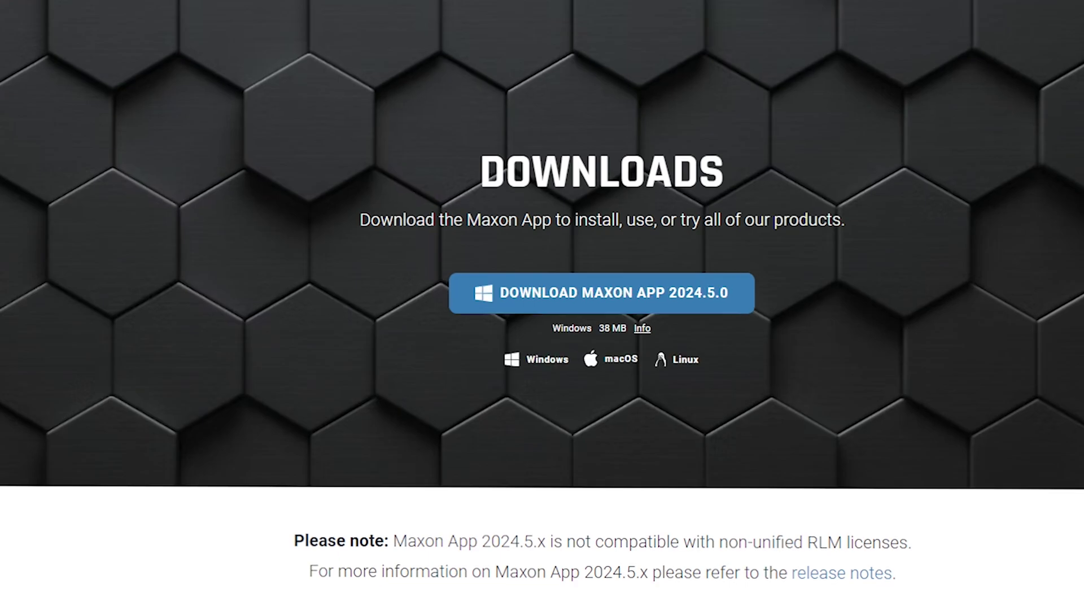
{"action": "scroll", "coordinate": [542, 305], "scroll_direction": "down", "scroll_amount": 10}
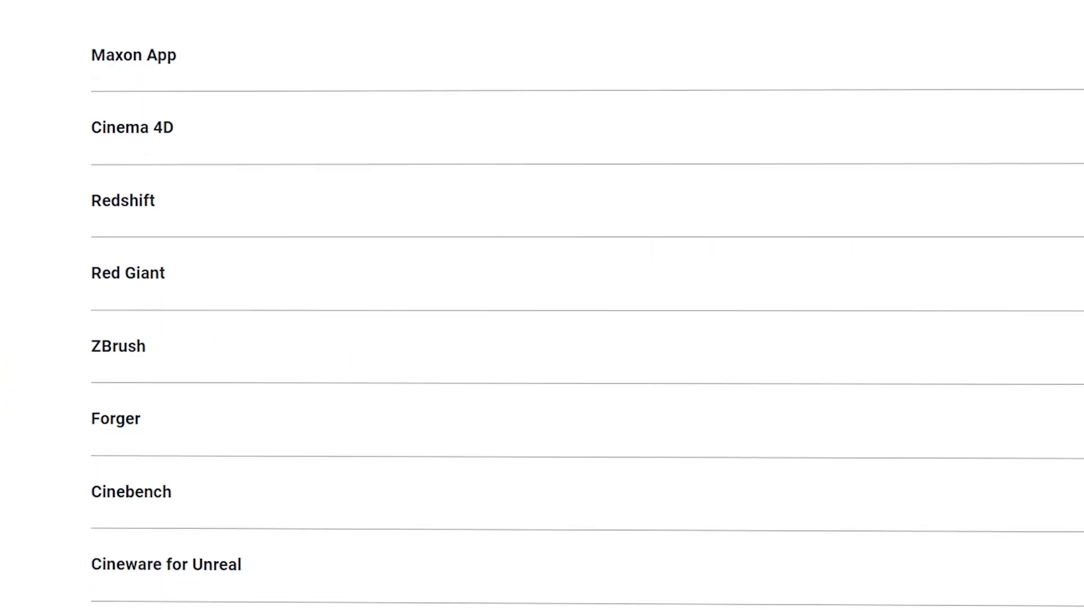
{"action": "left_click", "coordinate": [258, 265]}
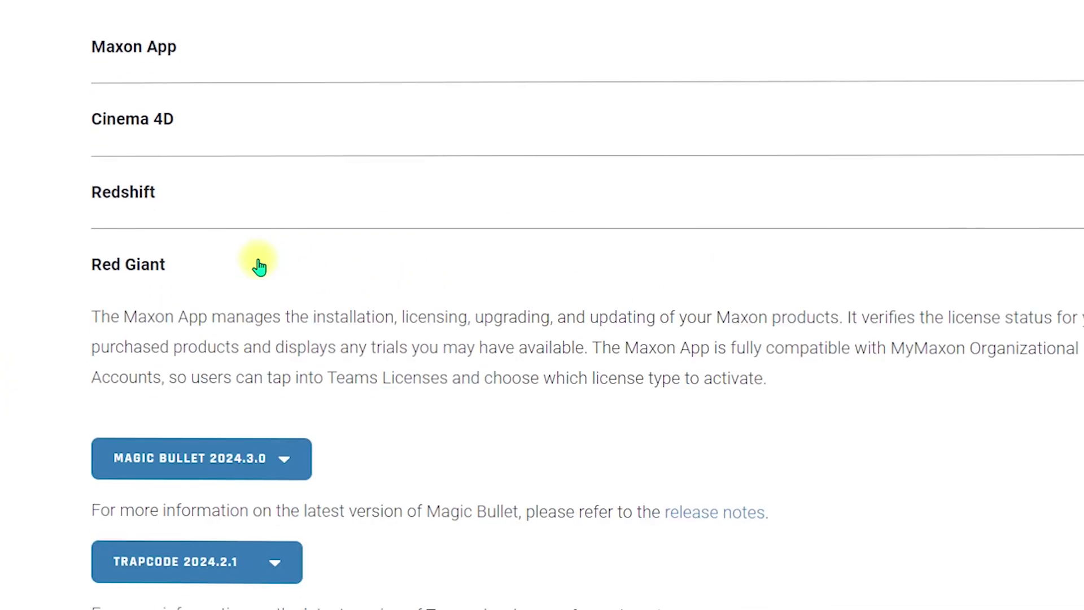
{"action": "scroll", "coordinate": [255, 261], "scroll_direction": "down", "scroll_amount": 7}
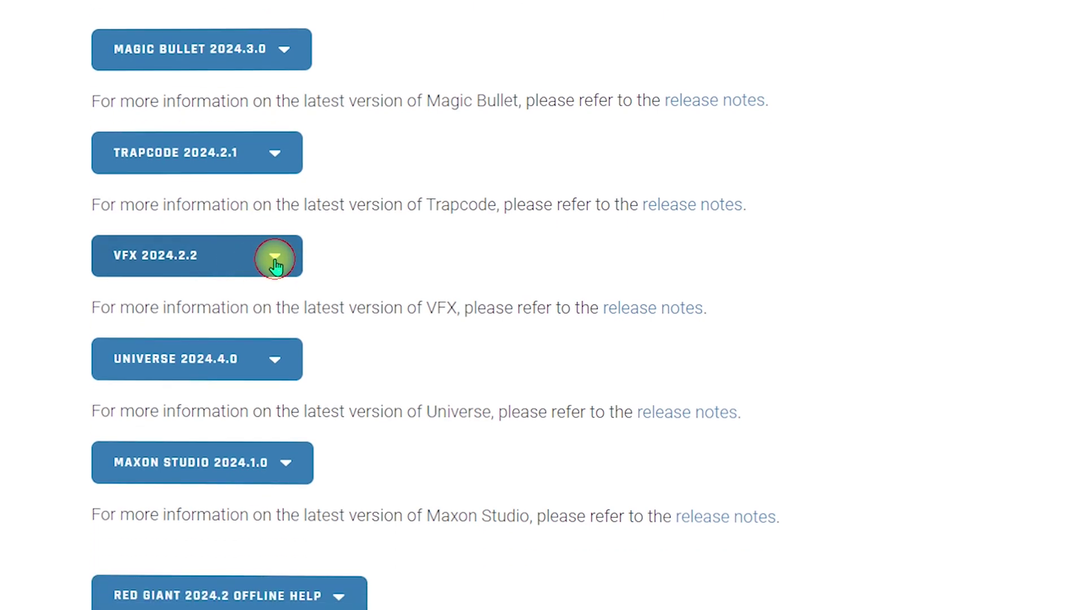
{"action": "left_click", "coordinate": [274, 260]}
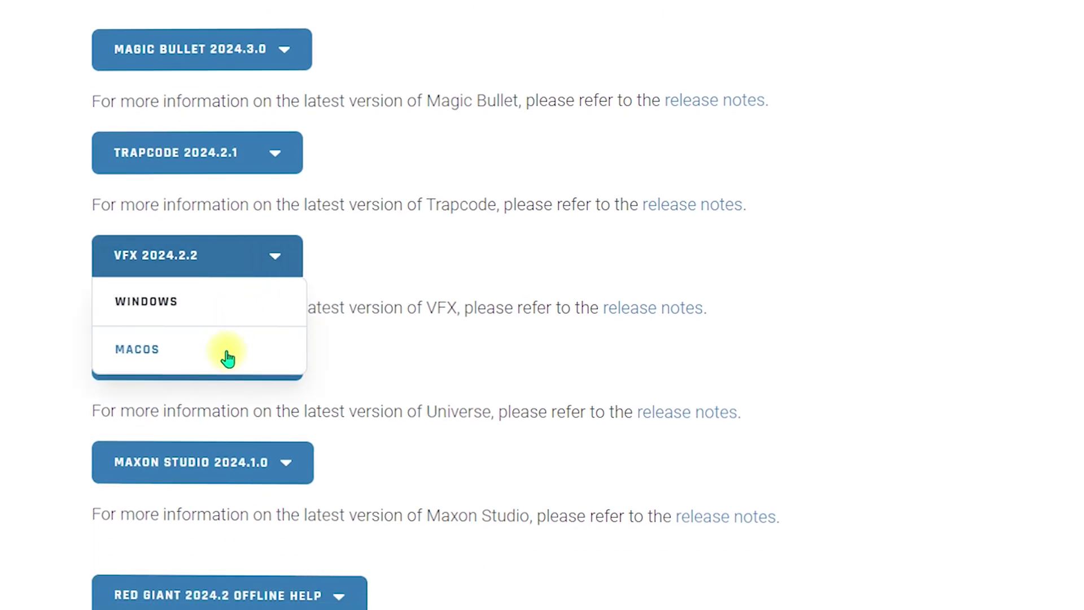
{"action": "left_click", "coordinate": [159, 307]}
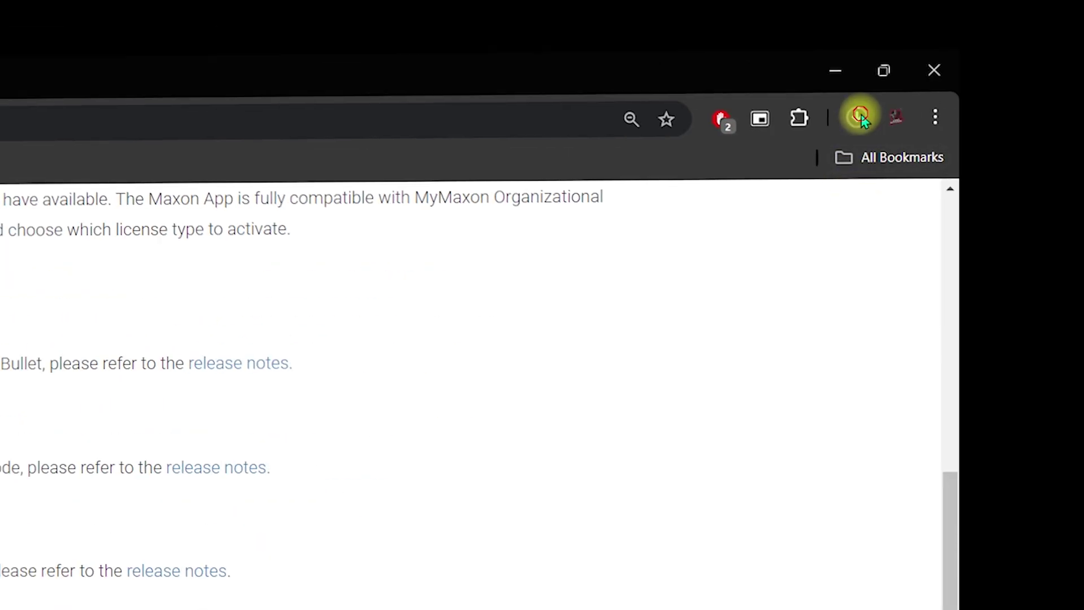
{"action": "left_click", "coordinate": [860, 118]}
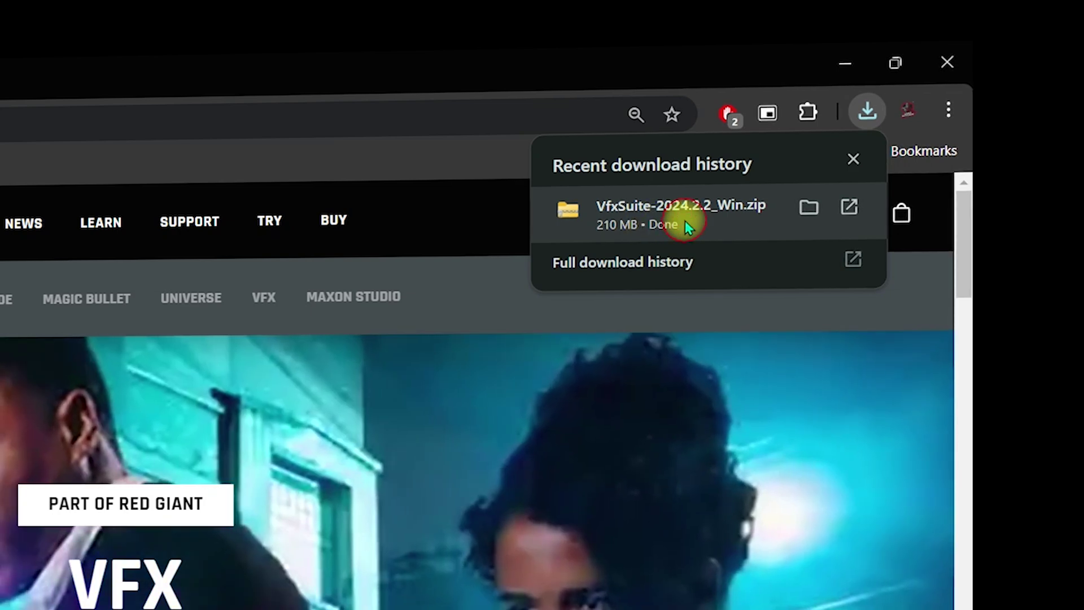
{"action": "left_click", "coordinate": [672, 221]}
Return to the Downloads folder and show the Open with choices for the VfxSuite zip
{"action": "left_click_drag", "start_coordinate": [747, 140], "coordinate": [703, 177]}
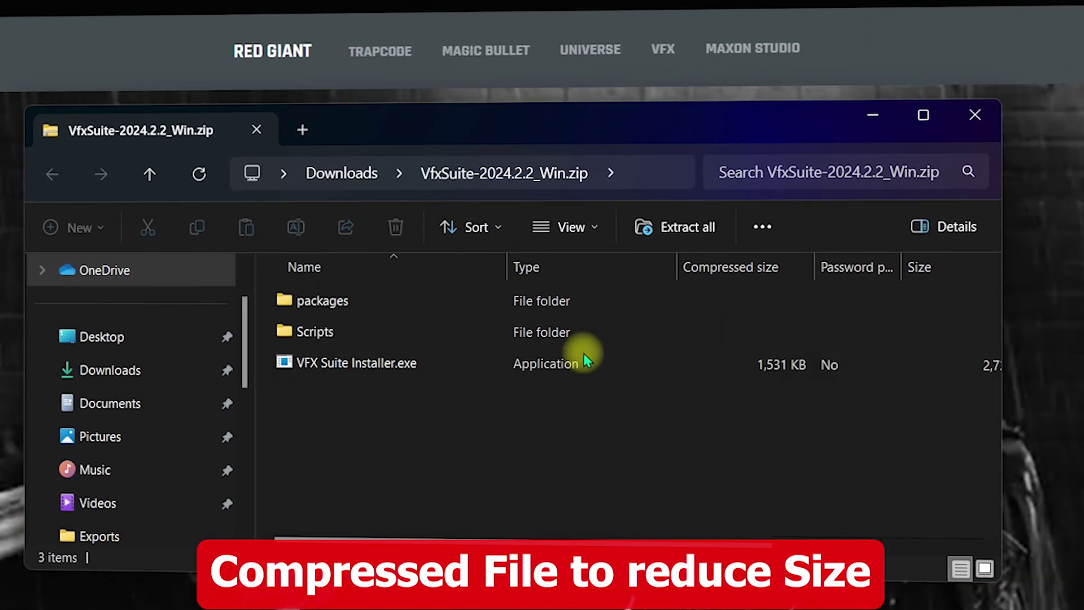
{"action": "left_click", "coordinate": [322, 299]}
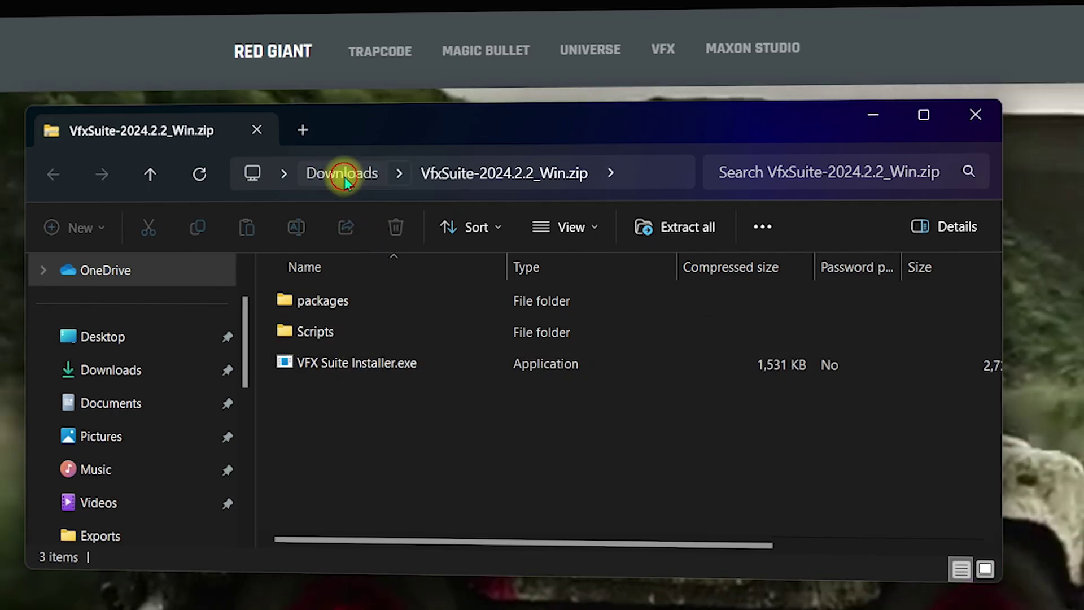
{"action": "left_click", "coordinate": [342, 175]}
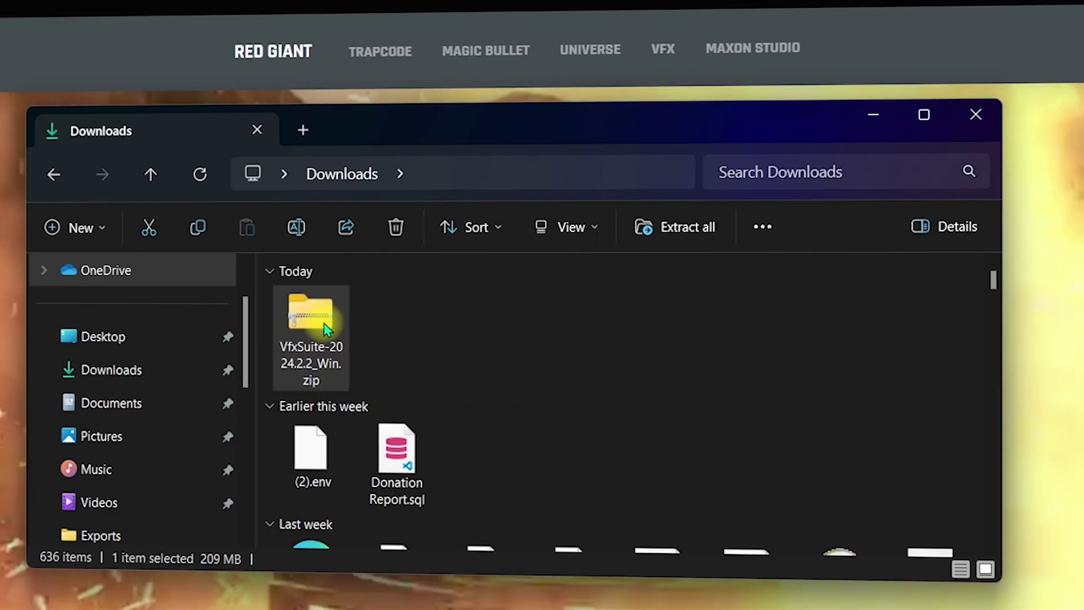
{"action": "right_click", "coordinate": [326, 330]}
{"action": "mouse_move", "coordinate": [443, 96]}
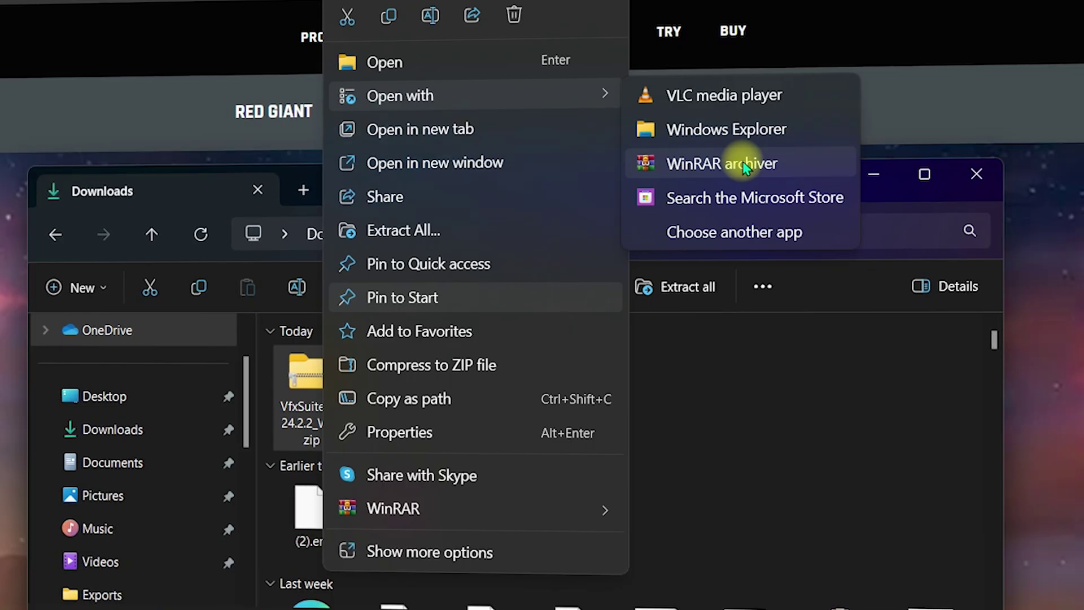
Extract the zip with WinRAR into a new VfxSuite-2024.2.2_Win folder on the Desktop
{"action": "left_click", "coordinate": [728, 163]}
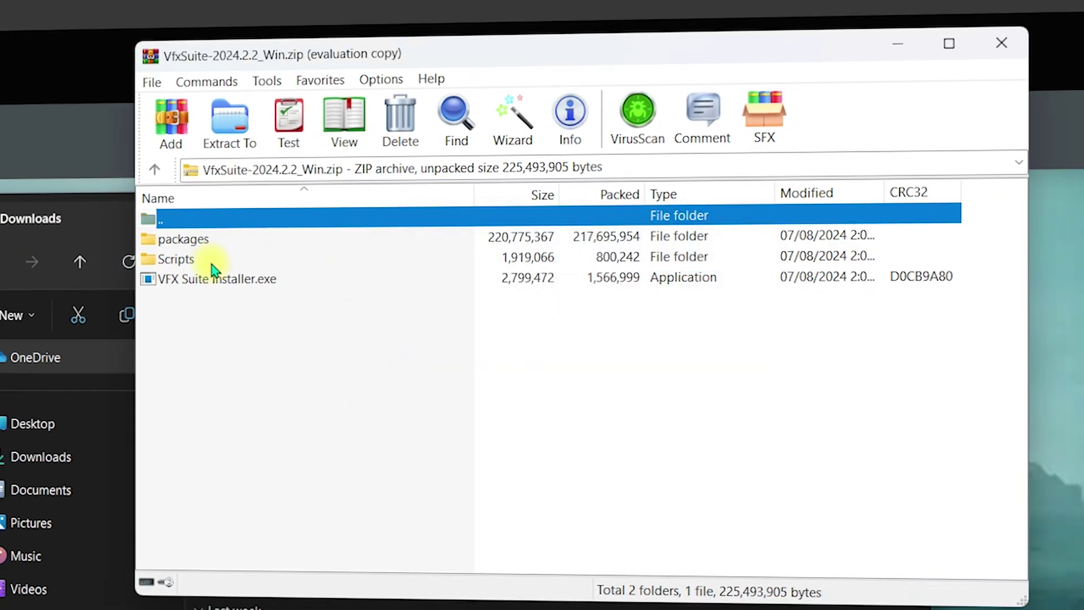
{"action": "left_click", "coordinate": [246, 282]}
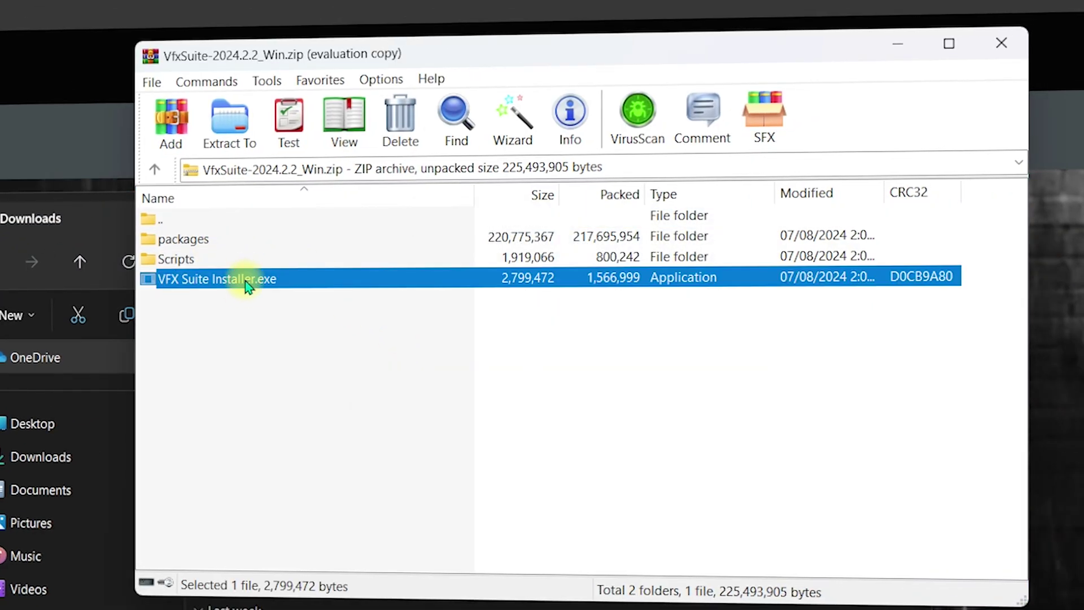
{"action": "double_click", "coordinate": [253, 286]}
{"action": "left_click", "coordinate": [167, 225]}
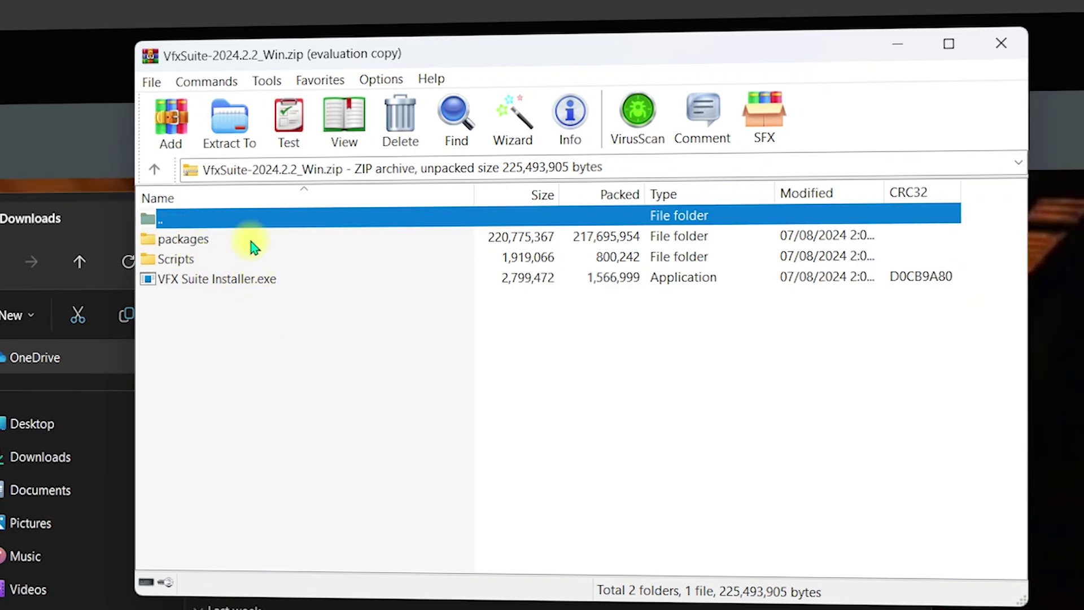
{"action": "left_click", "coordinate": [228, 137]}
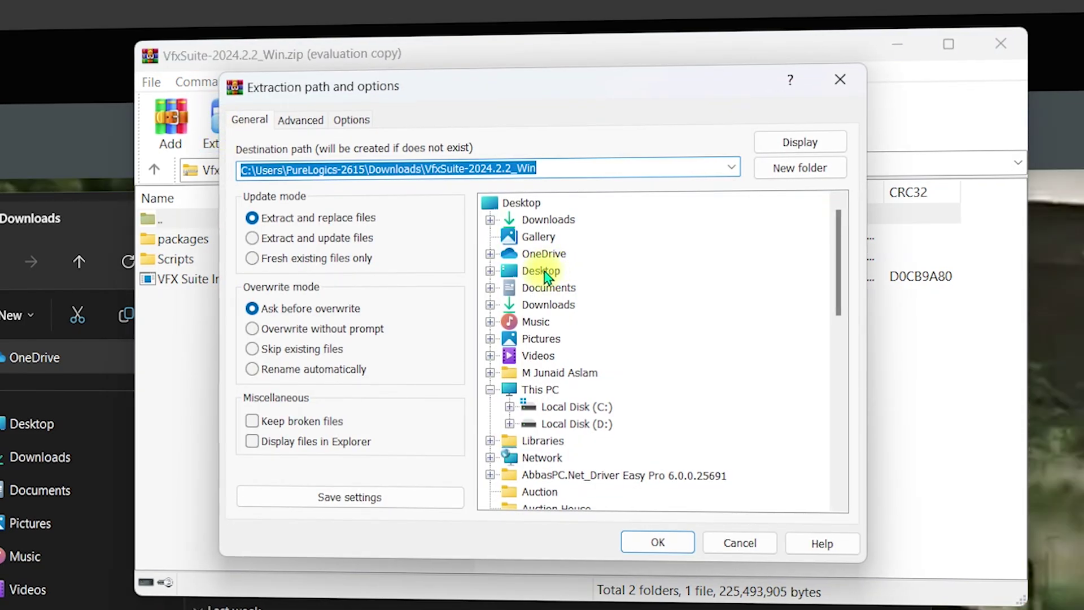
{"action": "left_click", "coordinate": [545, 273]}
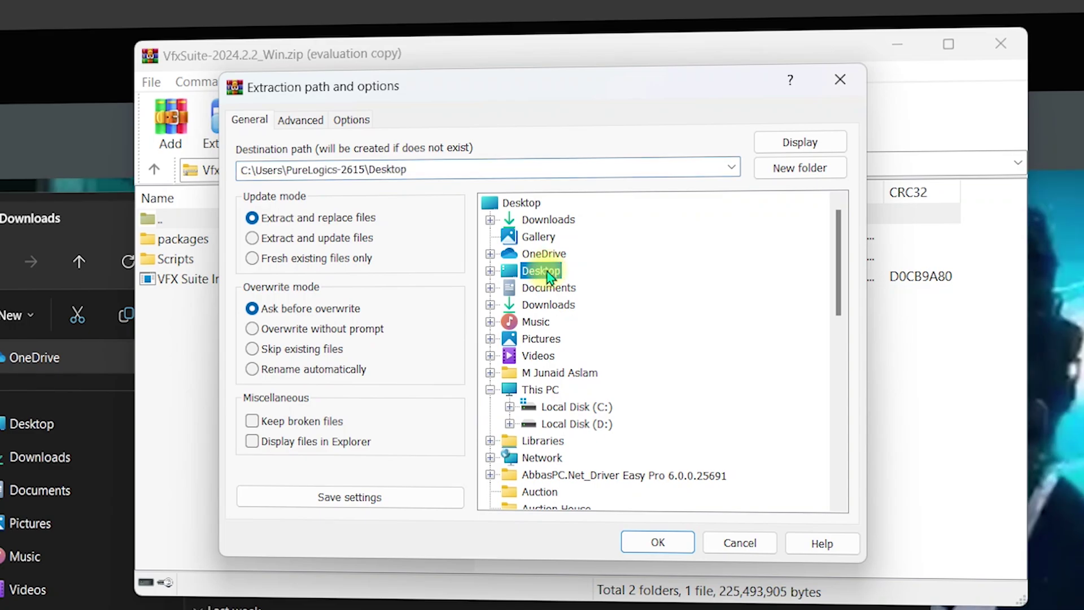
{"action": "left_click", "coordinate": [808, 171]}
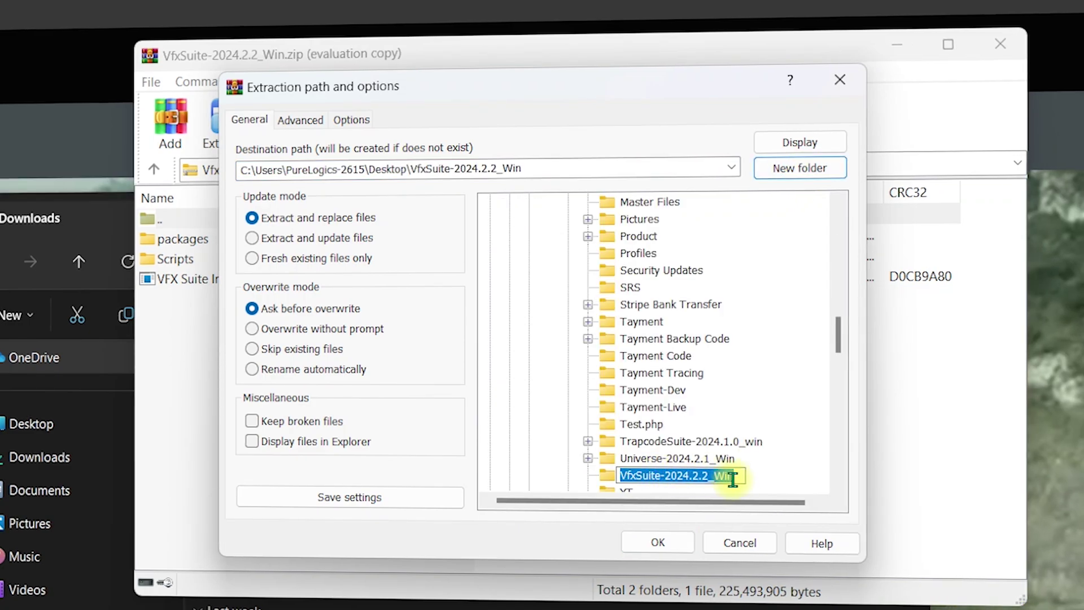
{"action": "left_click", "coordinate": [658, 542]}
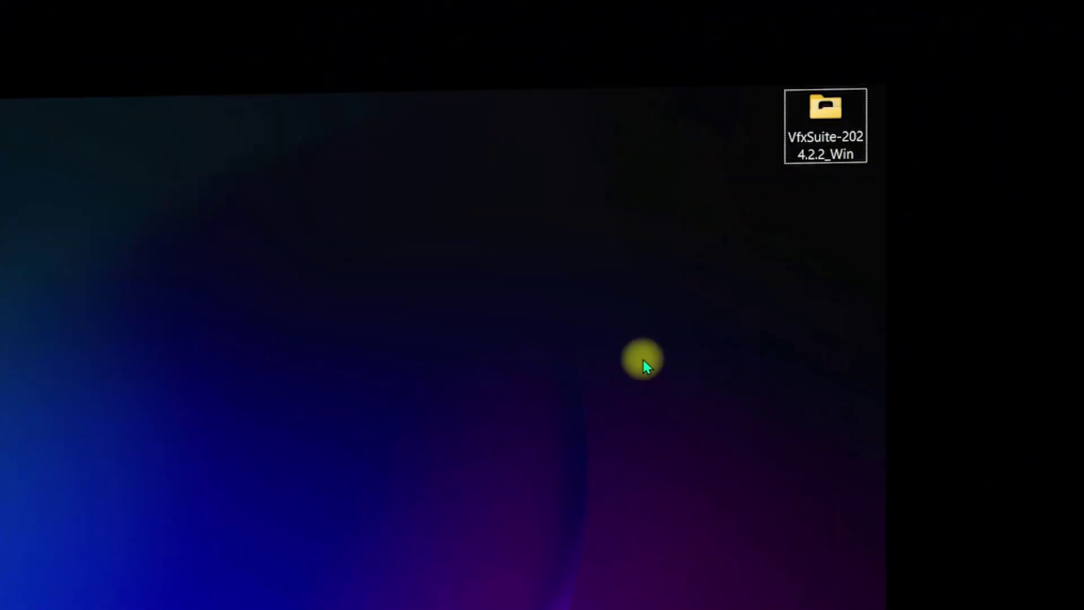
Open the extracted VfxSuite-2024.2.2_Win folder and launch VFX Suite Installer.exe
{"action": "mouse_move", "coordinate": [798, 151]}
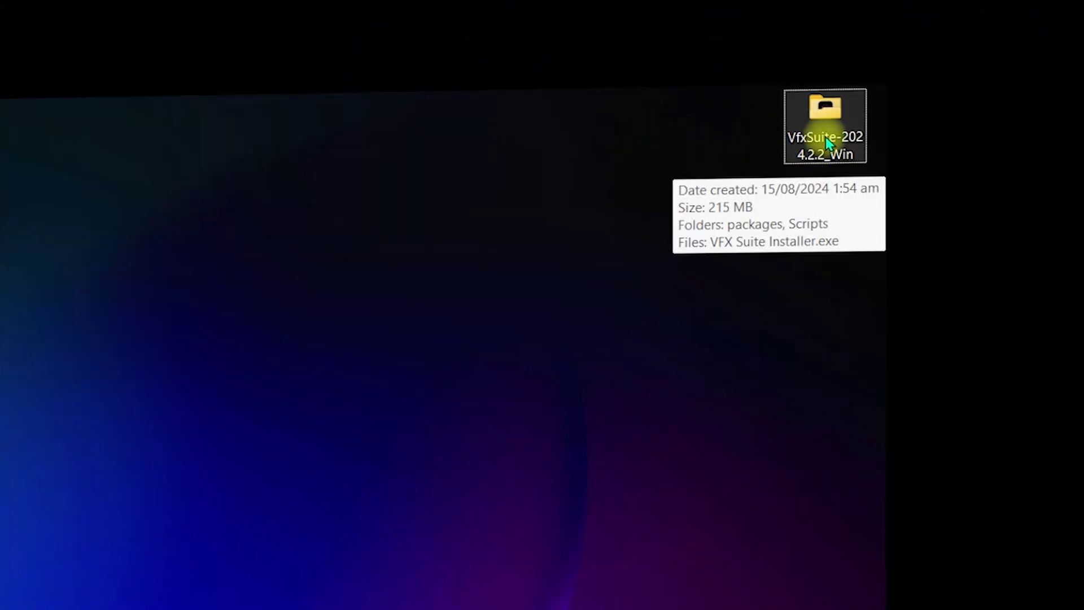
{"action": "double_click", "coordinate": [824, 141]}
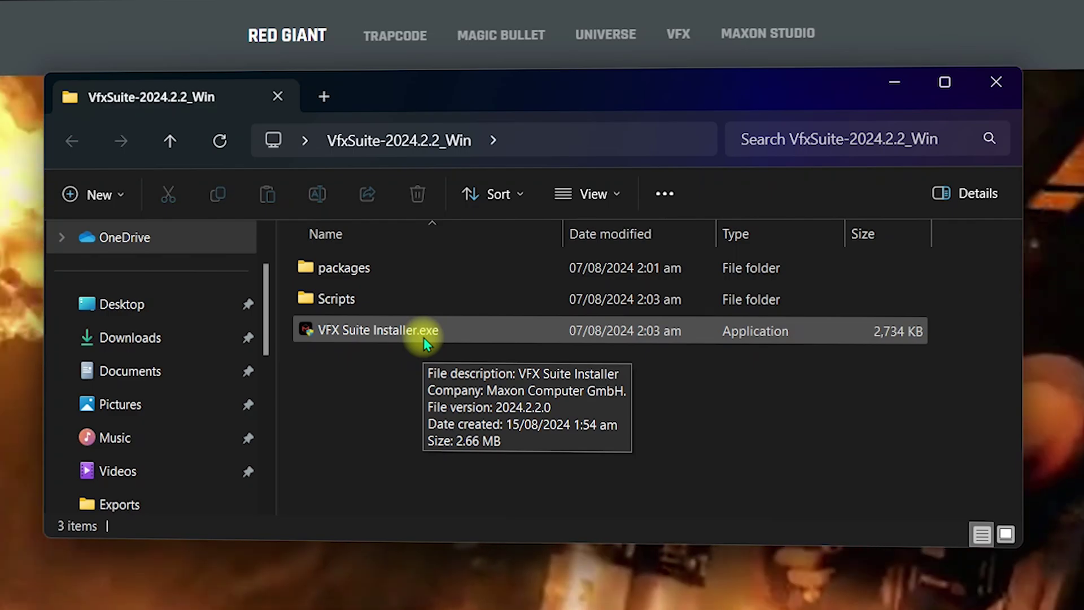
{"action": "left_click", "coordinate": [448, 333]}
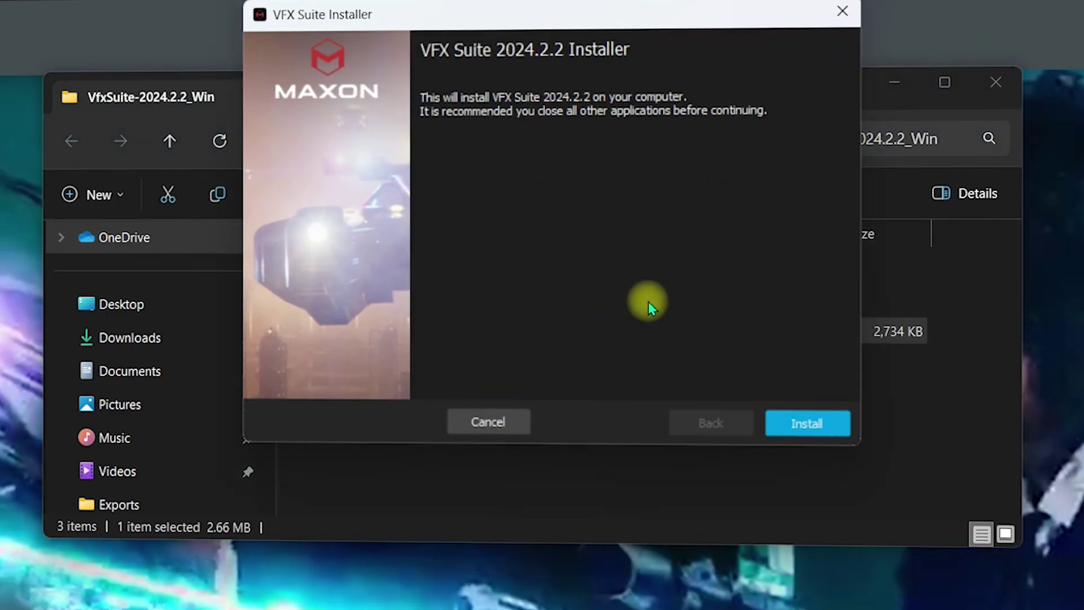
Install VFX Suite 2024.2.2 and close the installer once it reports success
{"action": "left_click", "coordinate": [894, 82]}
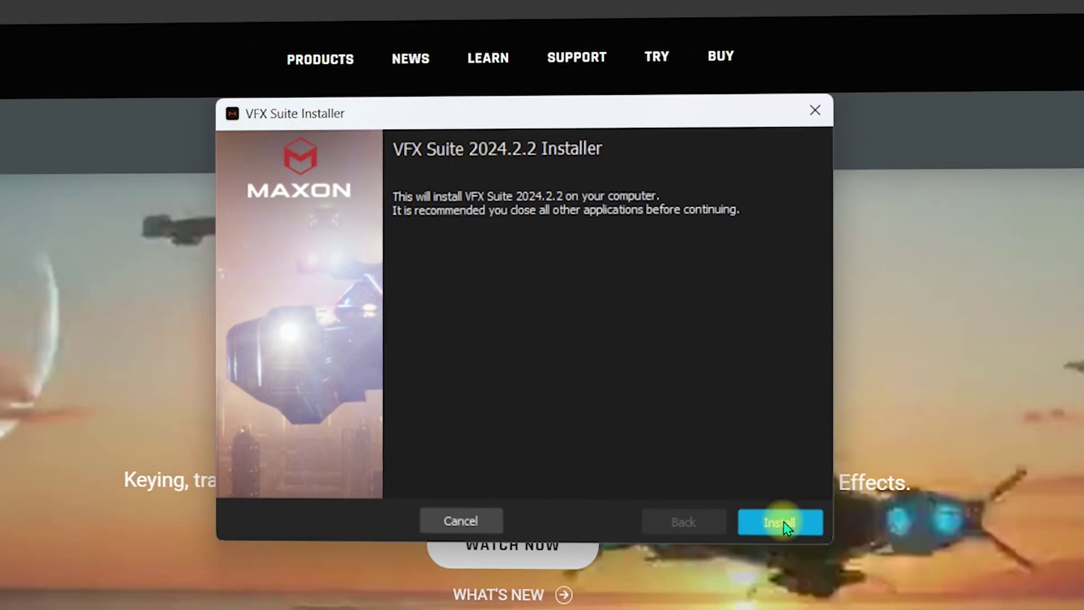
{"action": "left_click", "coordinate": [777, 519]}
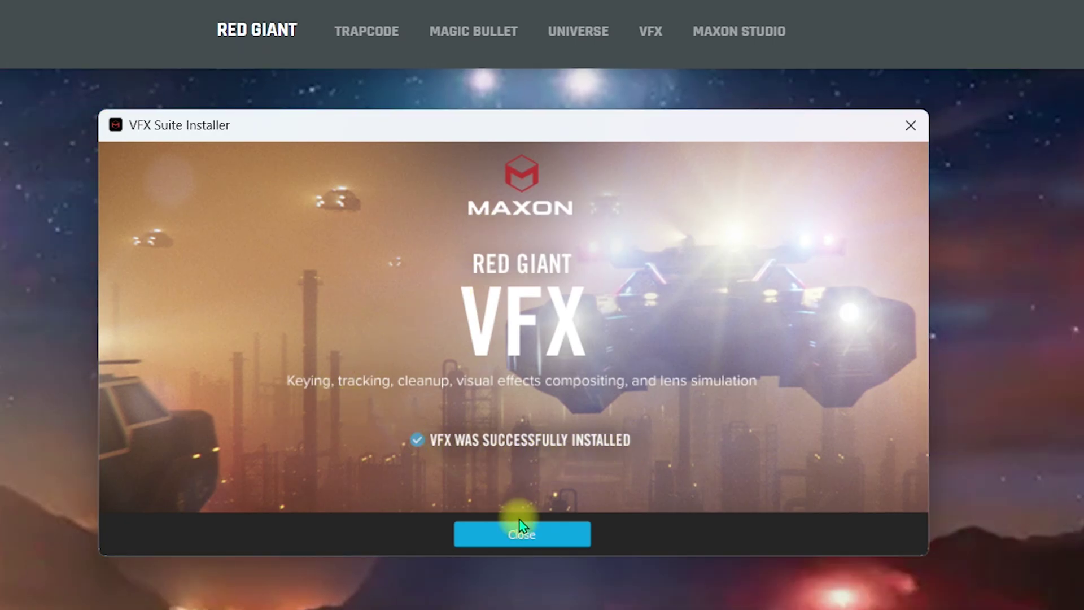
{"action": "left_click", "coordinate": [562, 533]}
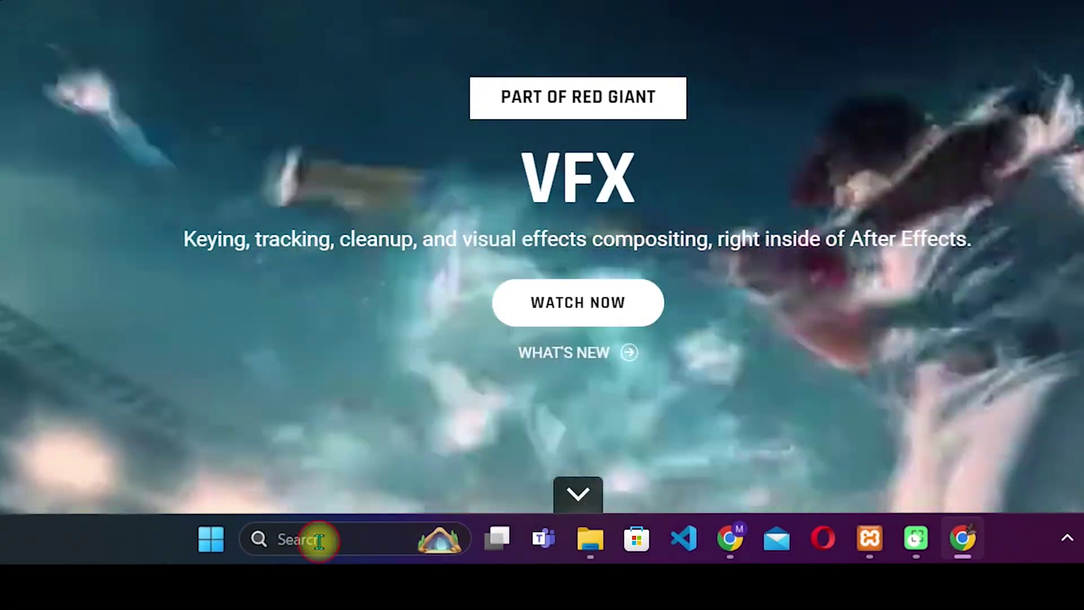
Search Windows for 'after' and launch Adobe After Effects 2023
{"action": "left_click", "coordinate": [319, 540]}
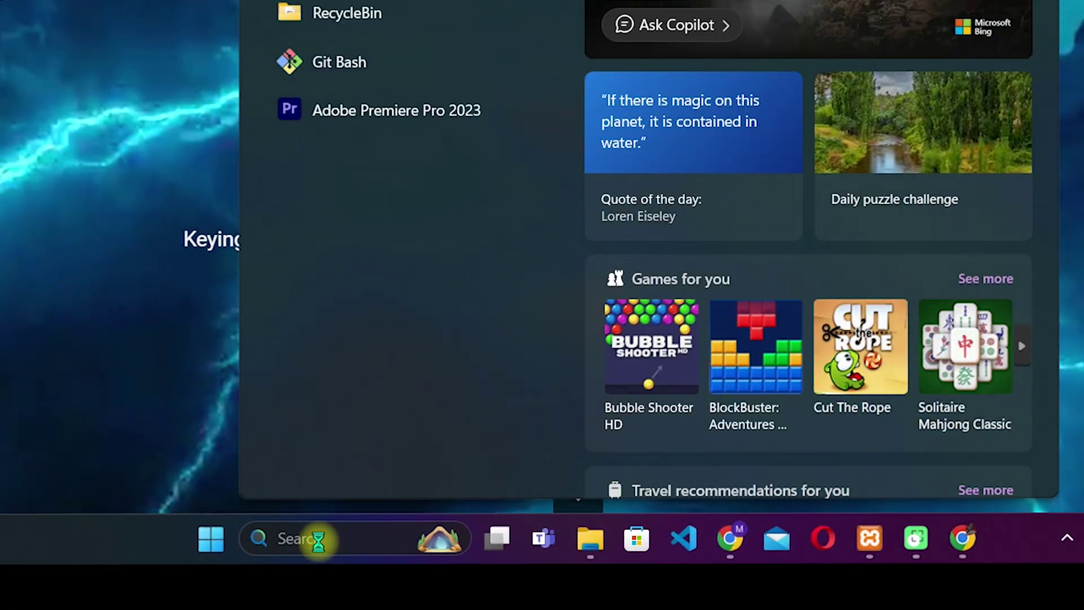
{"action": "type", "text": "after"}
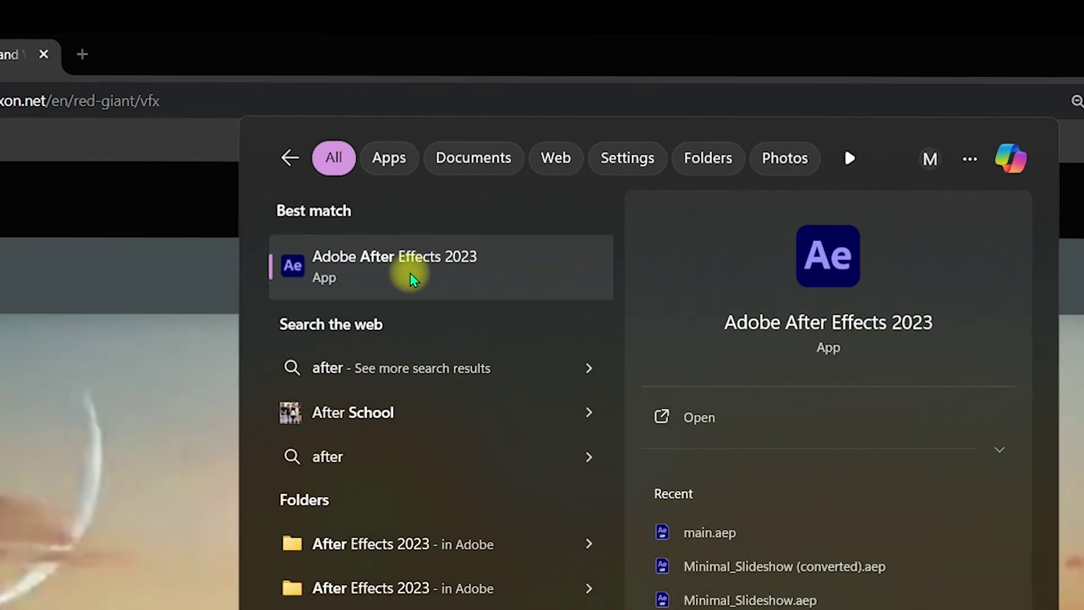
{"action": "left_click", "coordinate": [402, 276]}
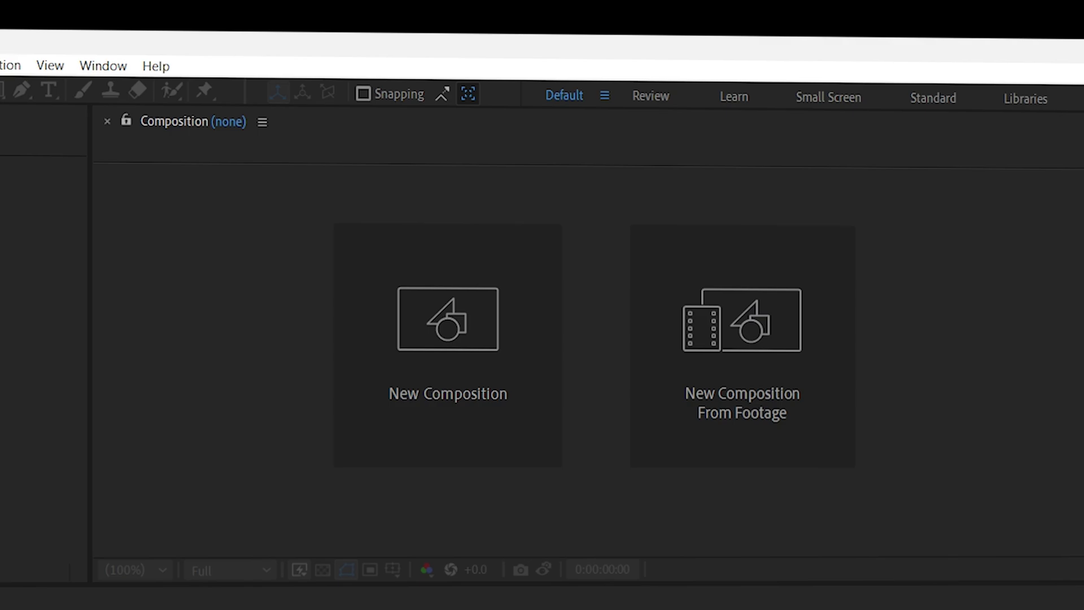
Create Comp 1 at 1920×1080, 59.94 fps and show the Effects & Presets panel
{"action": "left_click", "coordinate": [427, 391]}
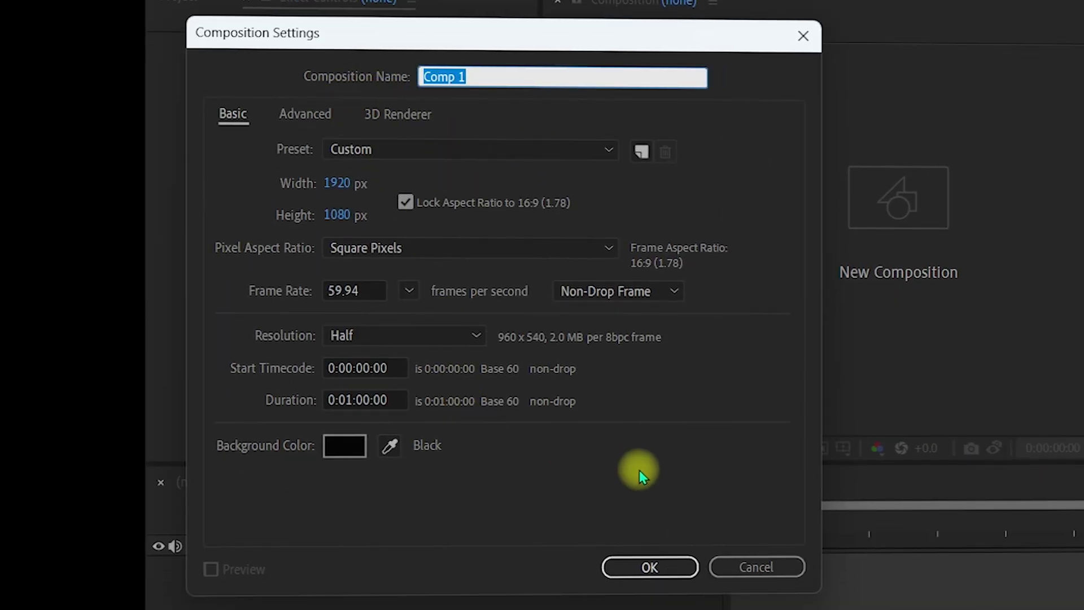
{"action": "left_click", "coordinate": [649, 567]}
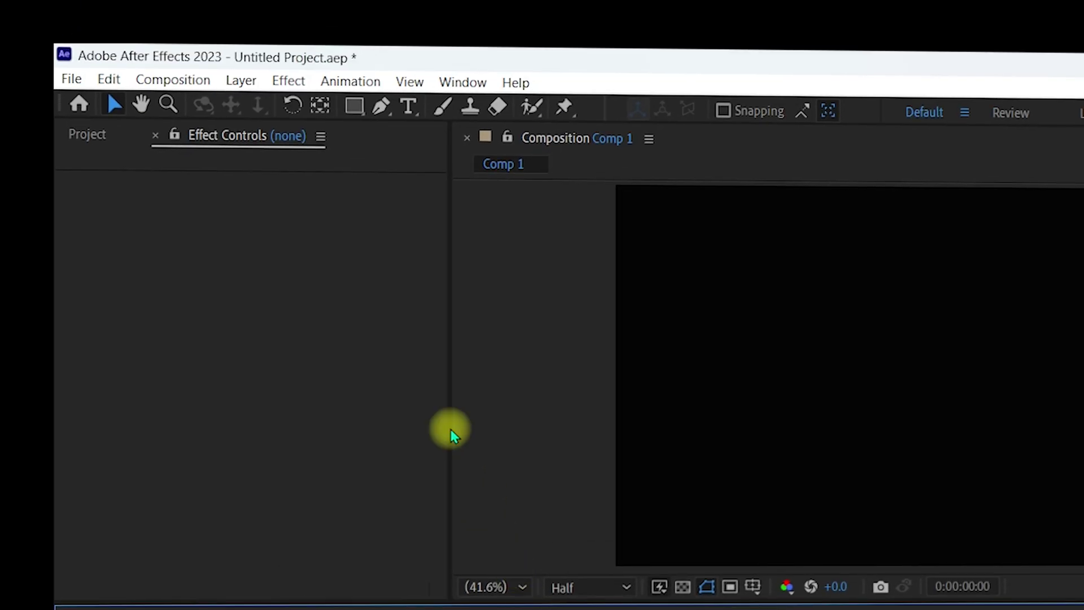
{"action": "left_click", "coordinate": [462, 82]}
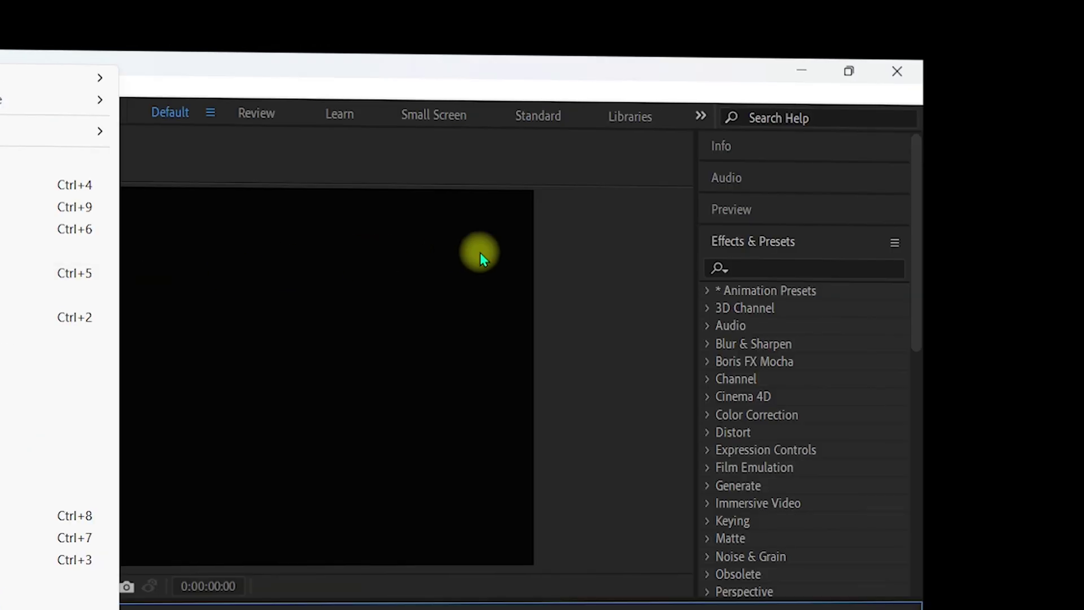
{"action": "left_click", "coordinate": [769, 243]}
{"action": "left_click", "coordinate": [755, 243]}
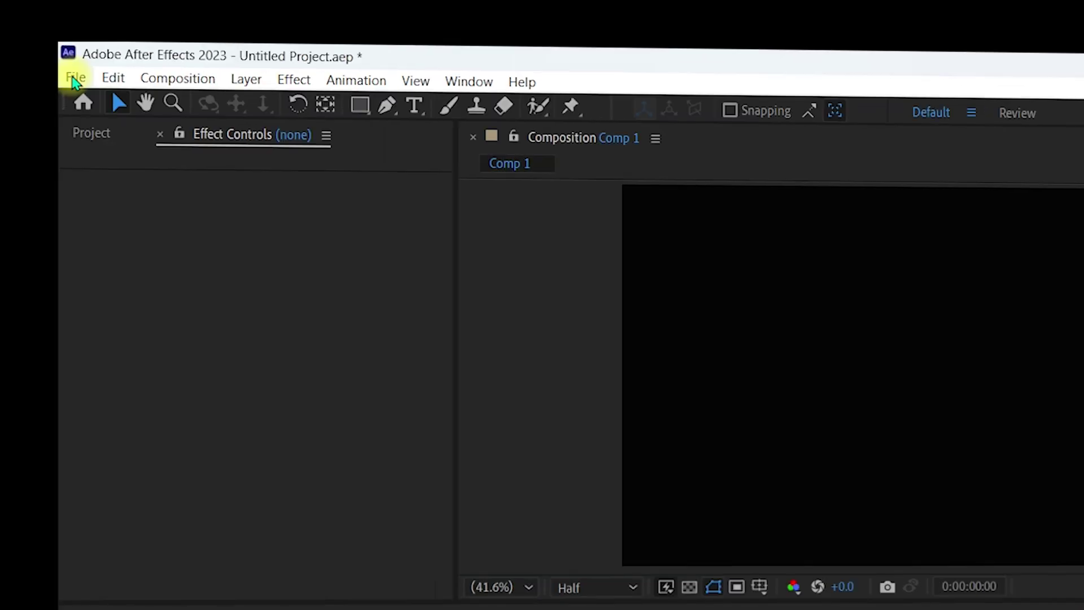
Set the project's video renderer to Mercury GPU Acceleration (OpenCL) in Project Settings
{"action": "left_click", "coordinate": [75, 81]}
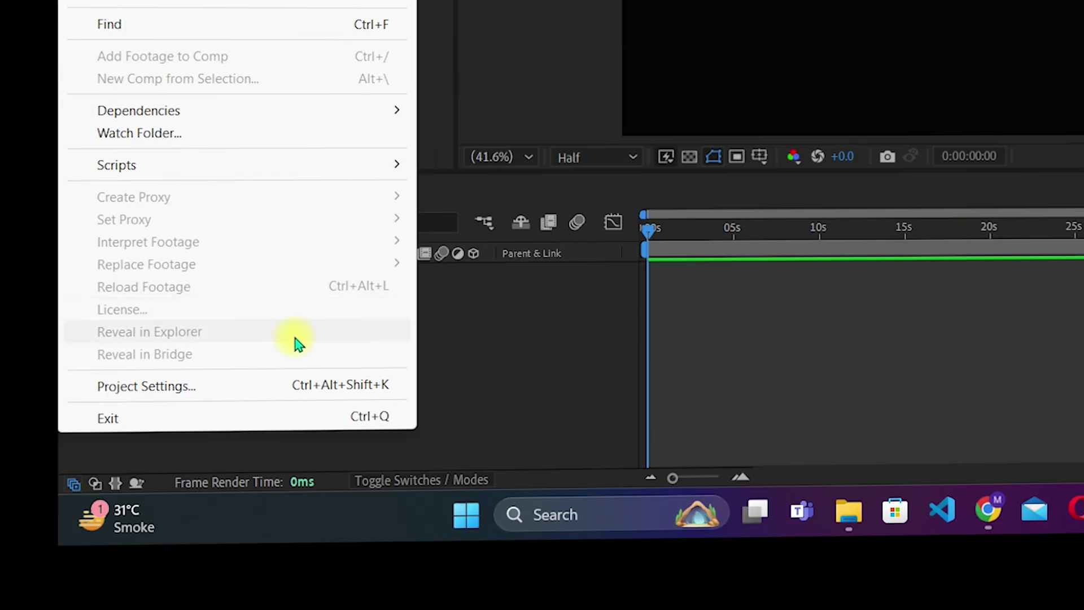
{"action": "left_click", "coordinate": [304, 390]}
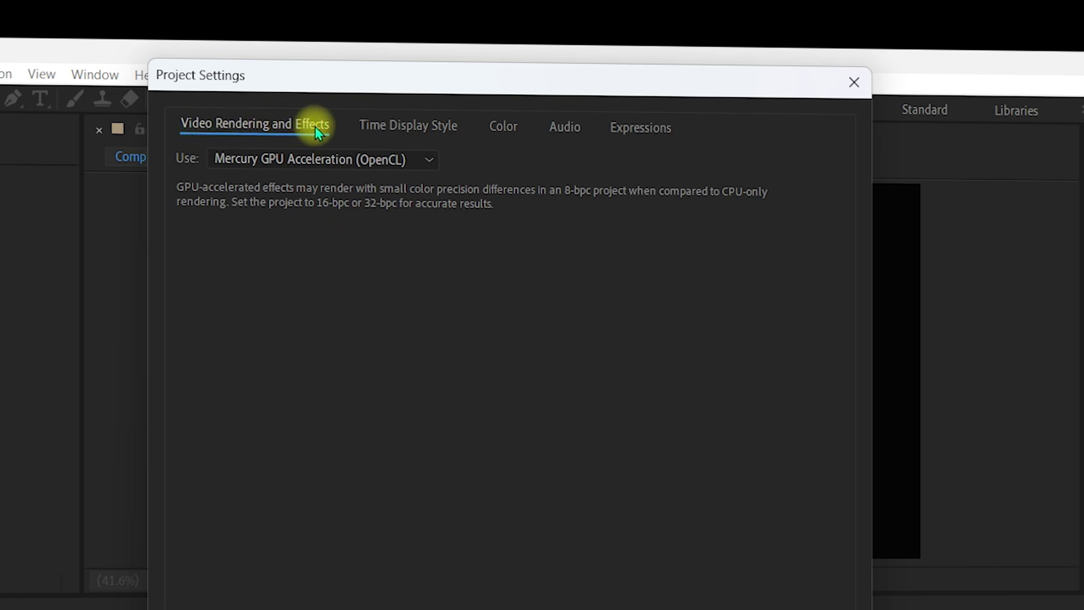
{"action": "left_click", "coordinate": [216, 161]}
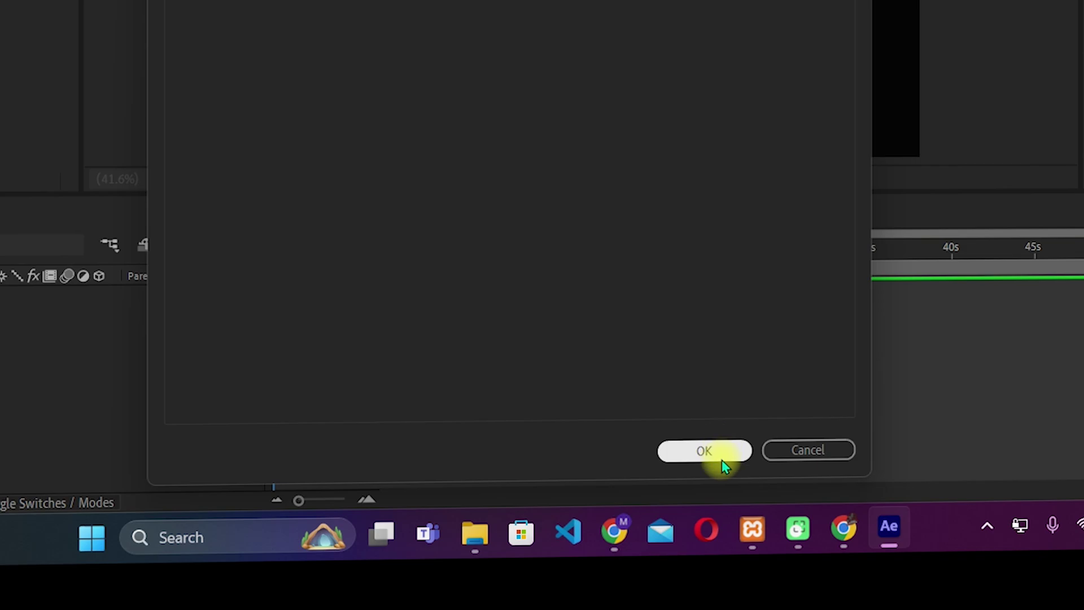
{"action": "left_click", "coordinate": [721, 459]}
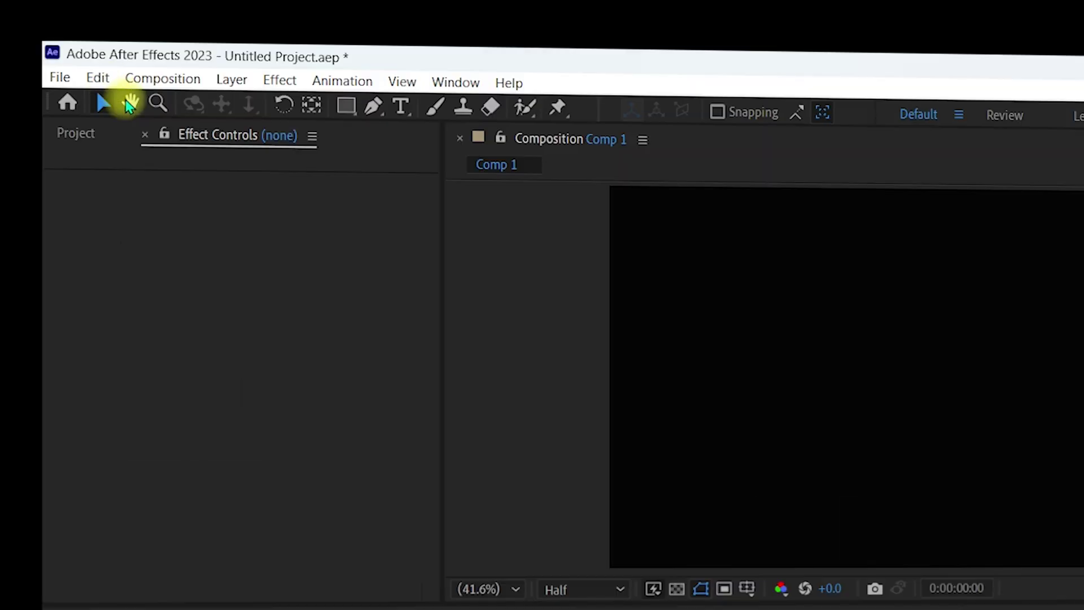
{"action": "left_click", "coordinate": [98, 80]}
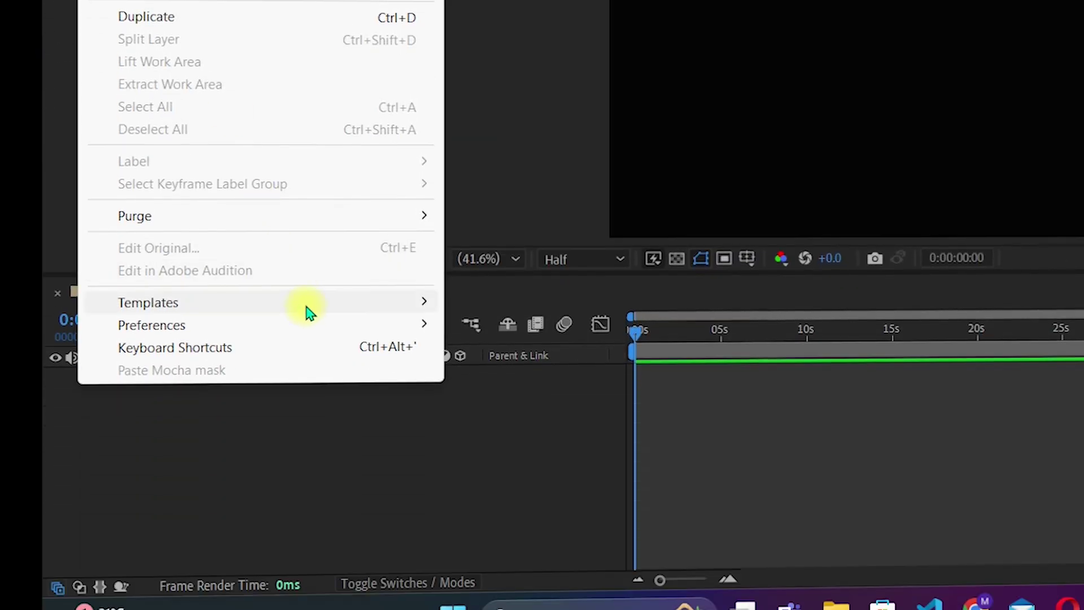
{"action": "mouse_move", "coordinate": [310, 323]}
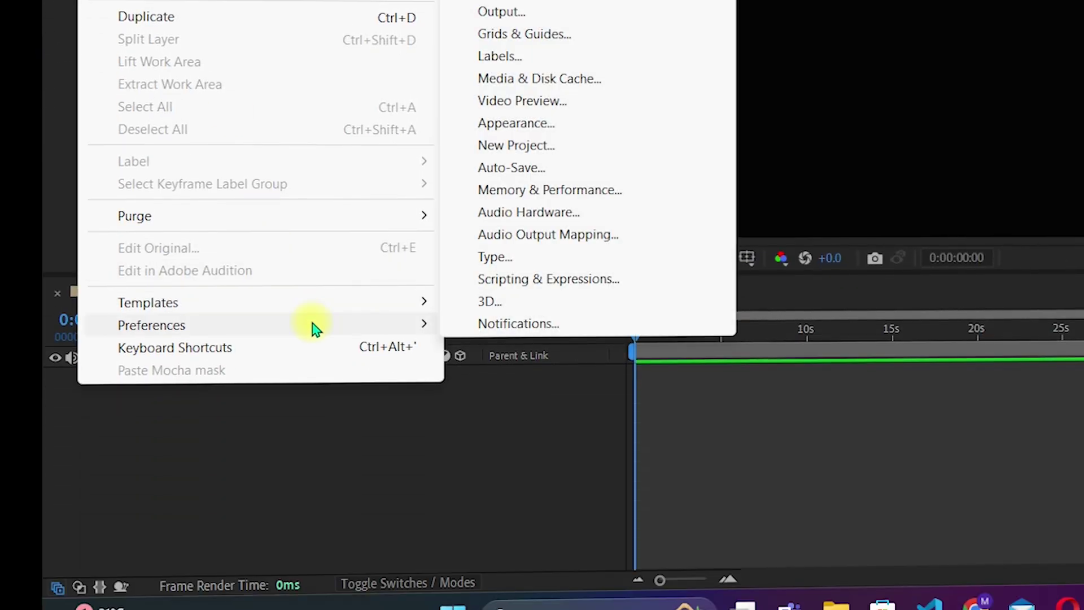
{"action": "left_click", "coordinate": [575, 283]}
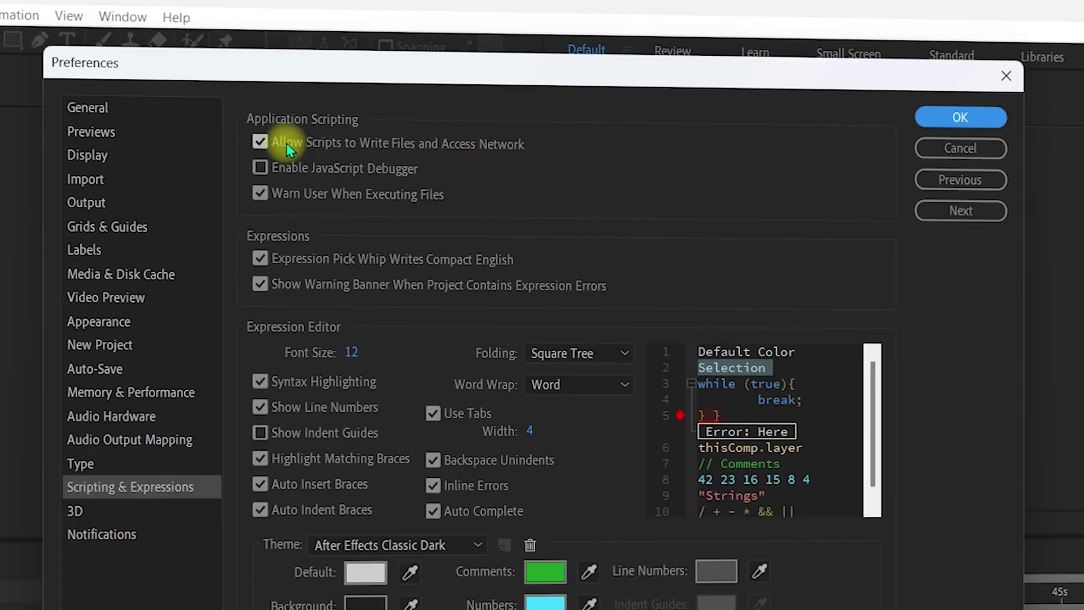
{"action": "left_click", "coordinate": [960, 117]}
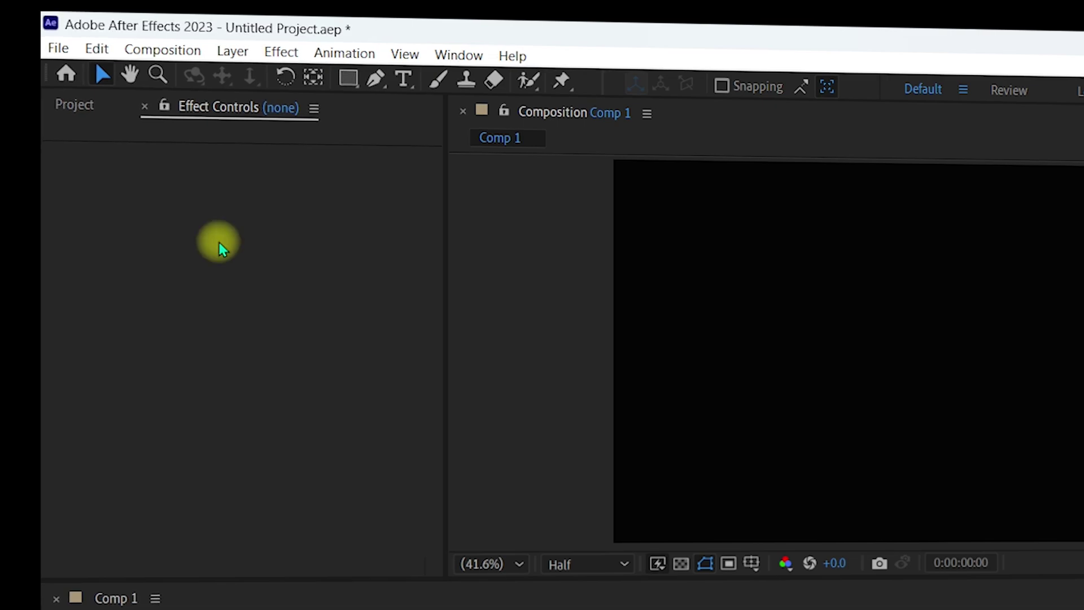
Import GPU Rendering.mp4 into the project from the Project panel
{"action": "left_click", "coordinate": [74, 106]}
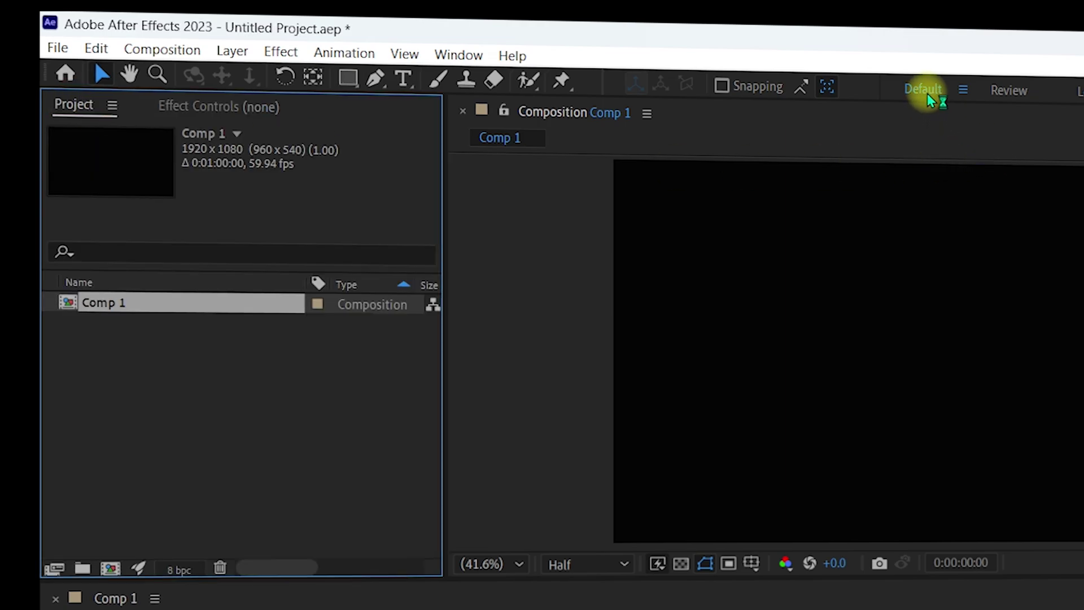
{"action": "left_click", "coordinate": [222, 354]}
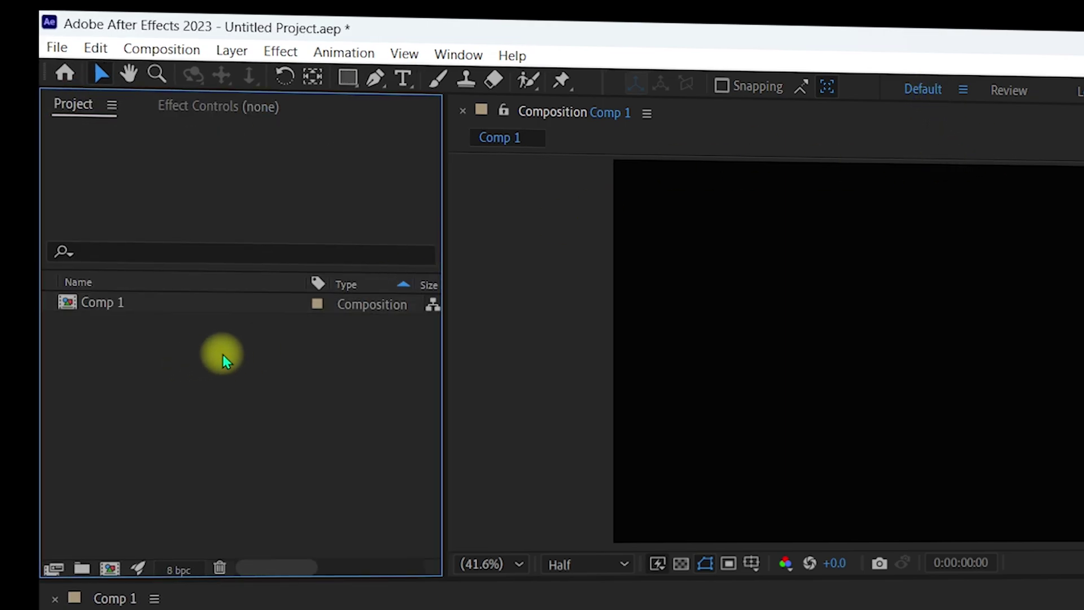
{"action": "double_click", "coordinate": [204, 358]}
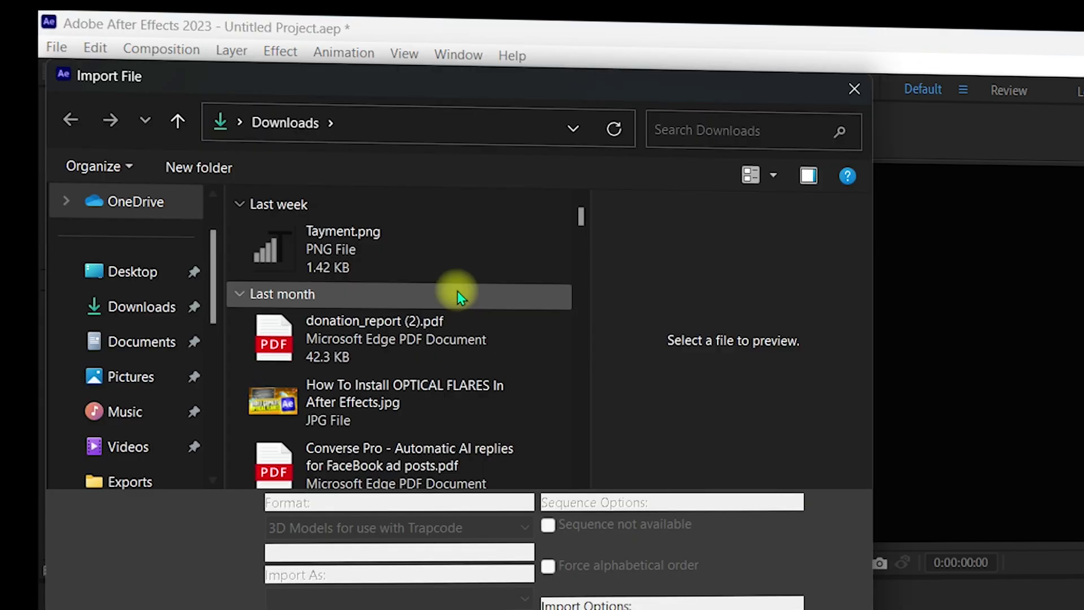
{"action": "scroll", "coordinate": [457, 290], "scroll_direction": "down", "scroll_amount": 2}
{"action": "left_click", "coordinate": [388, 378]}
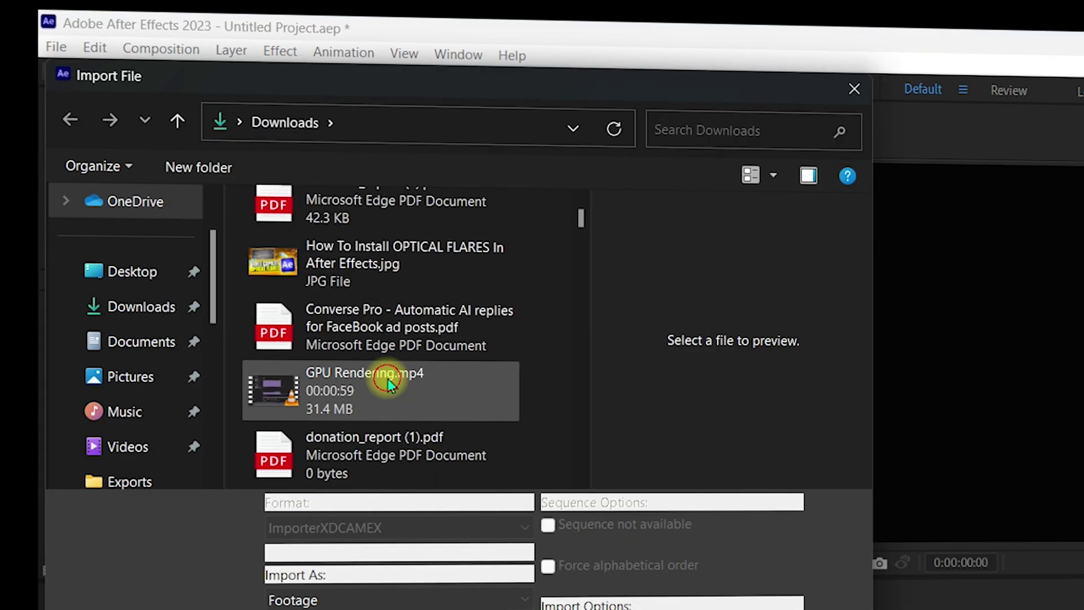
{"action": "key", "text": "Return"}
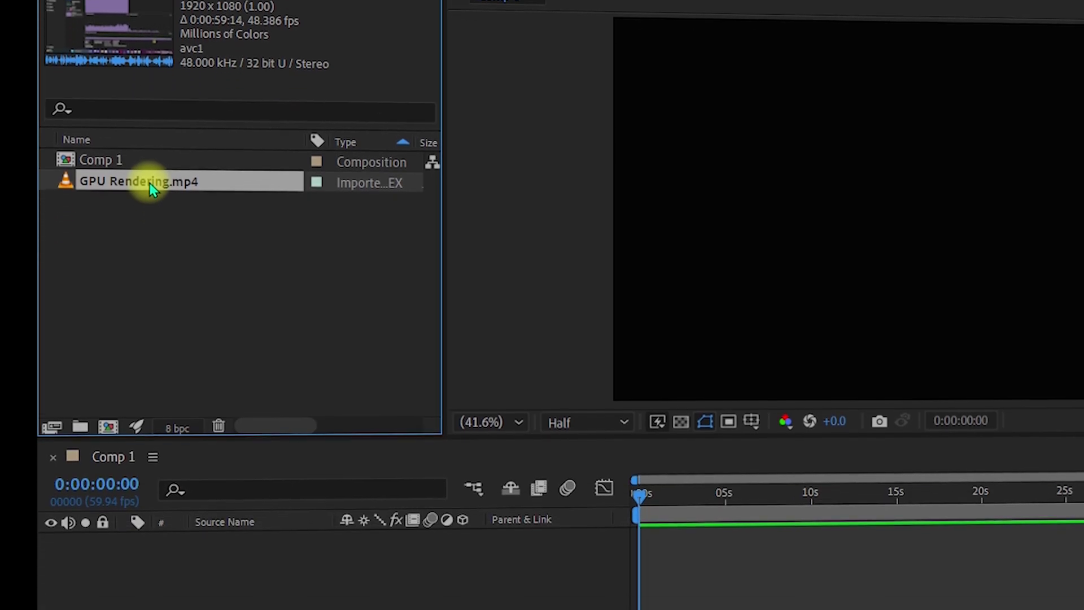
Place GPU Rendering.mp4 as layer 1 in the Comp 1 timeline
{"action": "left_click_drag", "start_coordinate": [150, 325], "coordinate": [171, 383]}
{"action": "left_click_drag", "start_coordinate": [172, 112], "coordinate": [205, 423]}
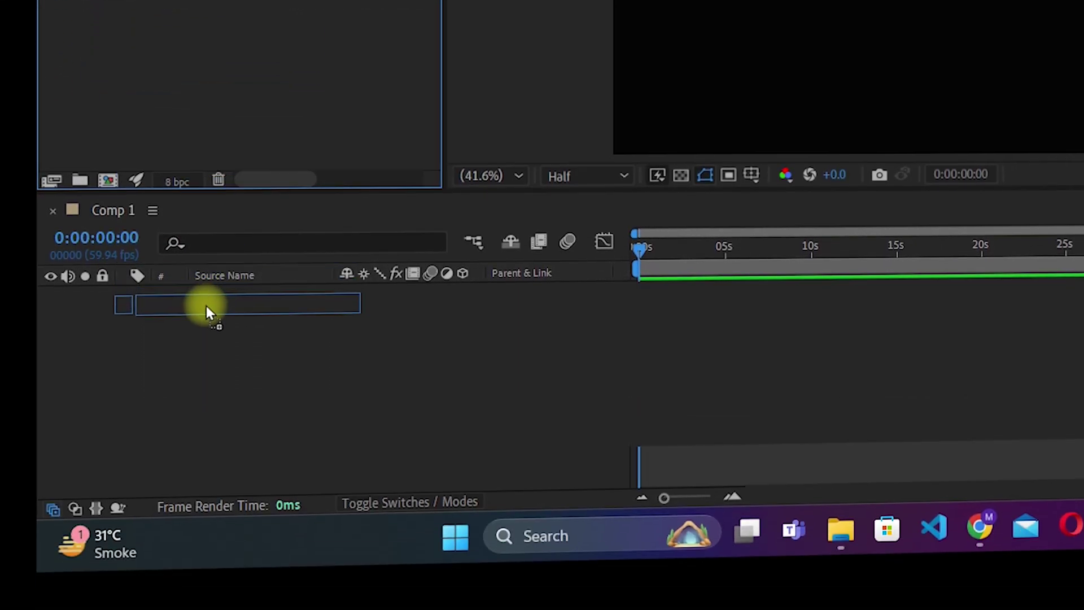
{"action": "left_click_drag", "start_coordinate": [205, 306], "coordinate": [206, 306]}
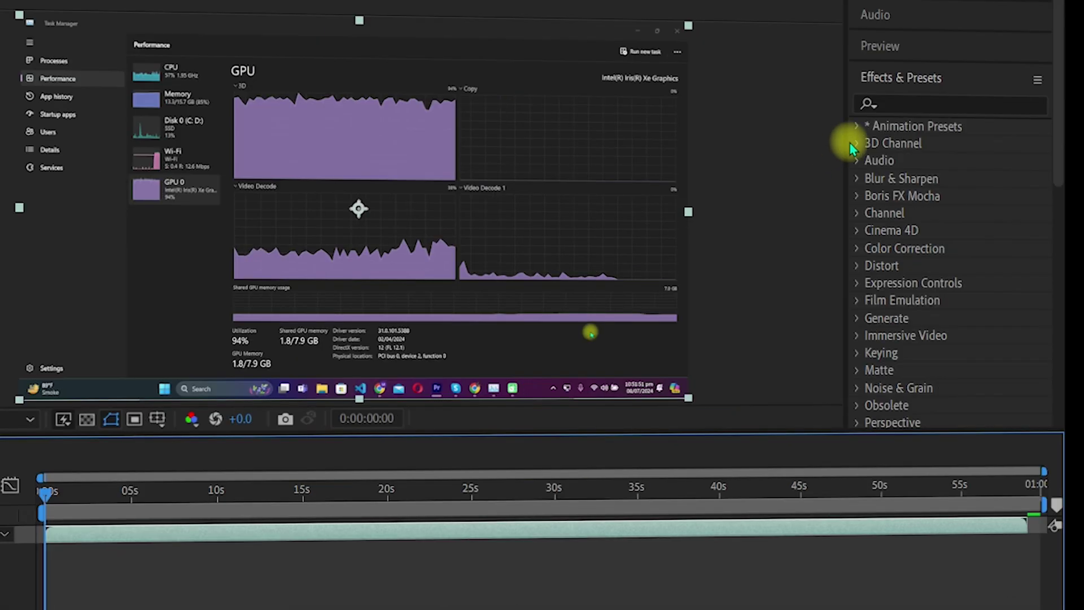
Search Effects & Presets for 'super' and apply RG VFX Supercomp to the GPU Rendering.mp4 layer
{"action": "left_click", "coordinate": [926, 103]}
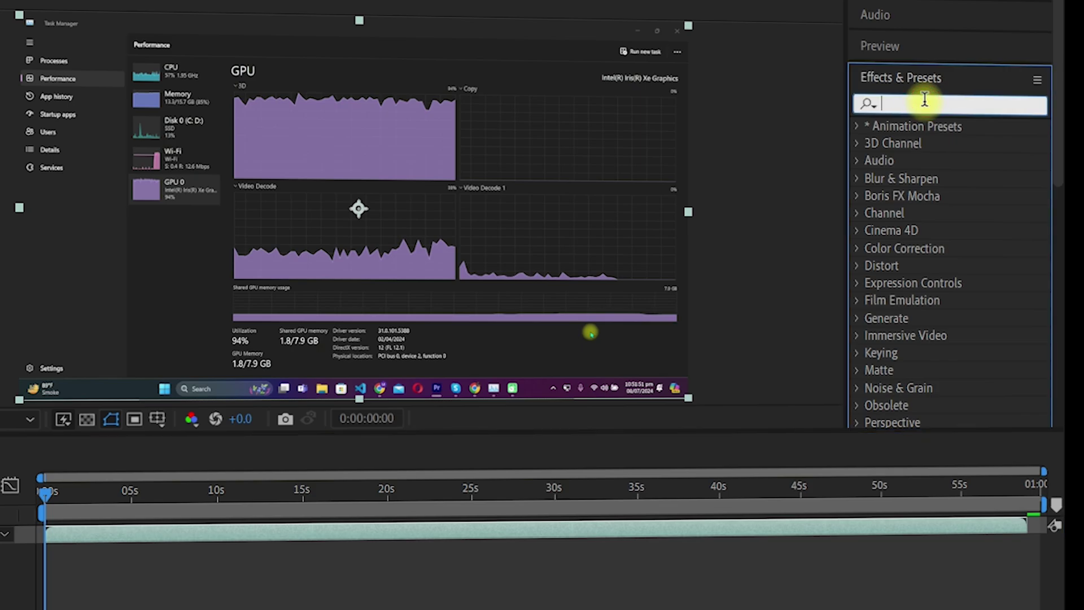
{"action": "type", "text": "super"}
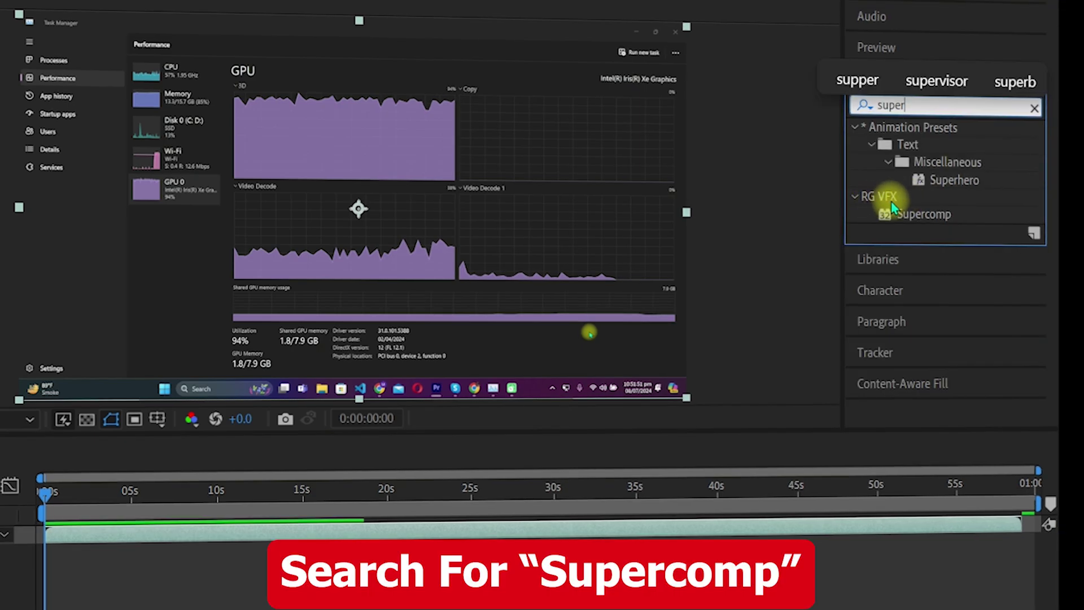
{"action": "left_click", "coordinate": [932, 222]}
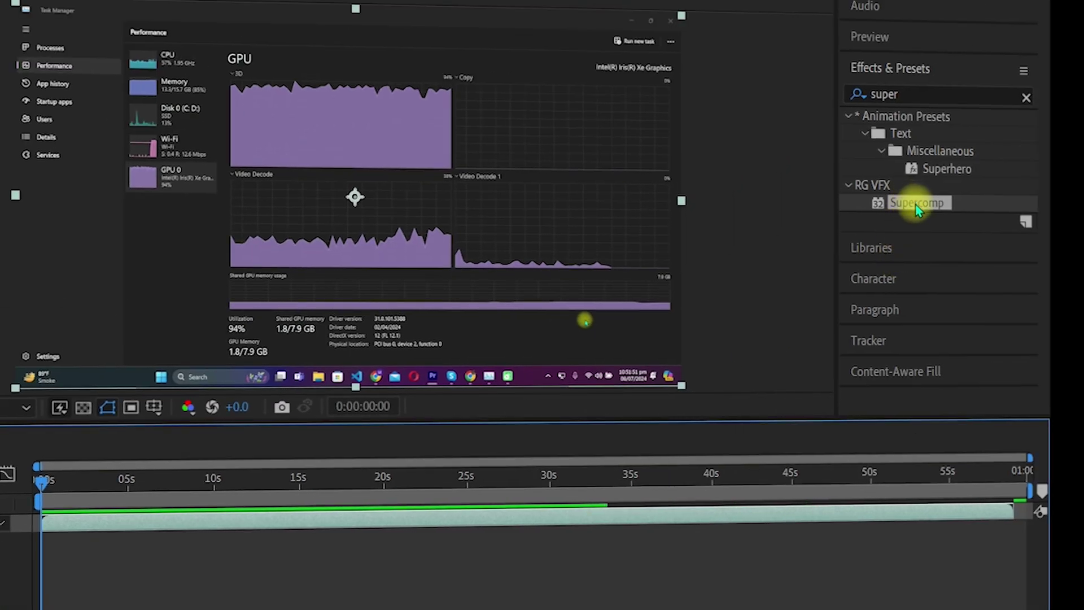
{"action": "left_click_drag", "start_coordinate": [916, 205], "coordinate": [283, 522]}
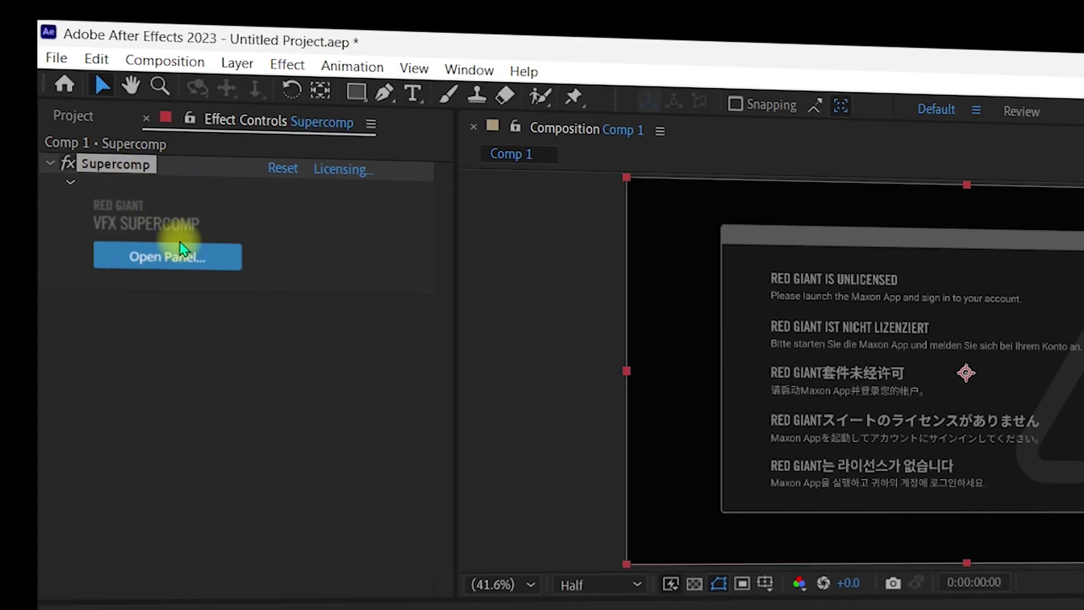
Open the Supercomp panel from VFX Supercomp's Open Panel button in Effect Controls
{"action": "left_click", "coordinate": [178, 260]}
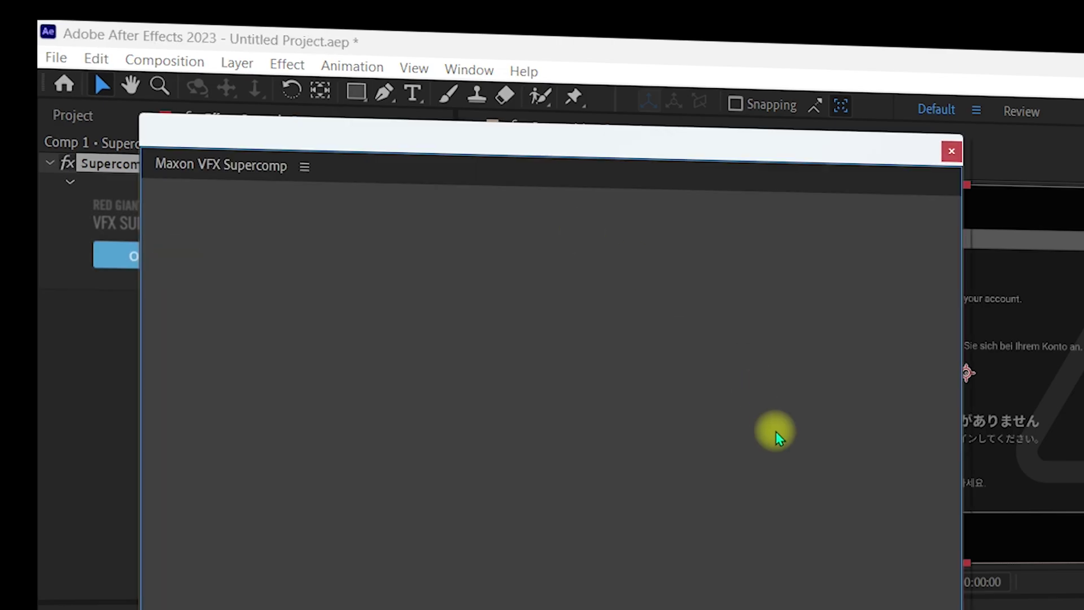